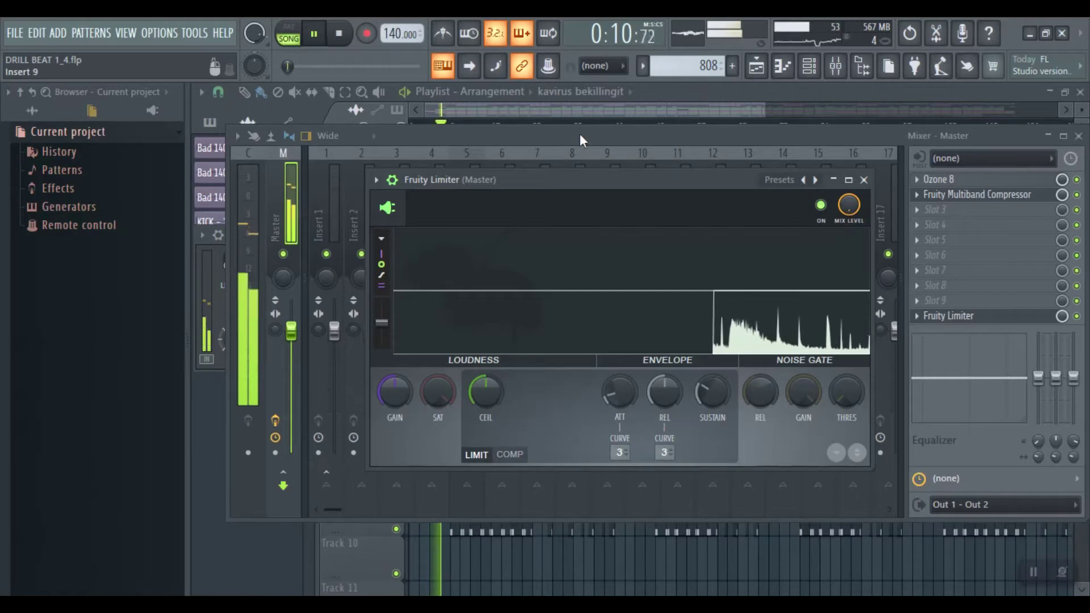
Bring the playlist forward and check its pattern list and audio clip list in the picker
left_click(612, 94)
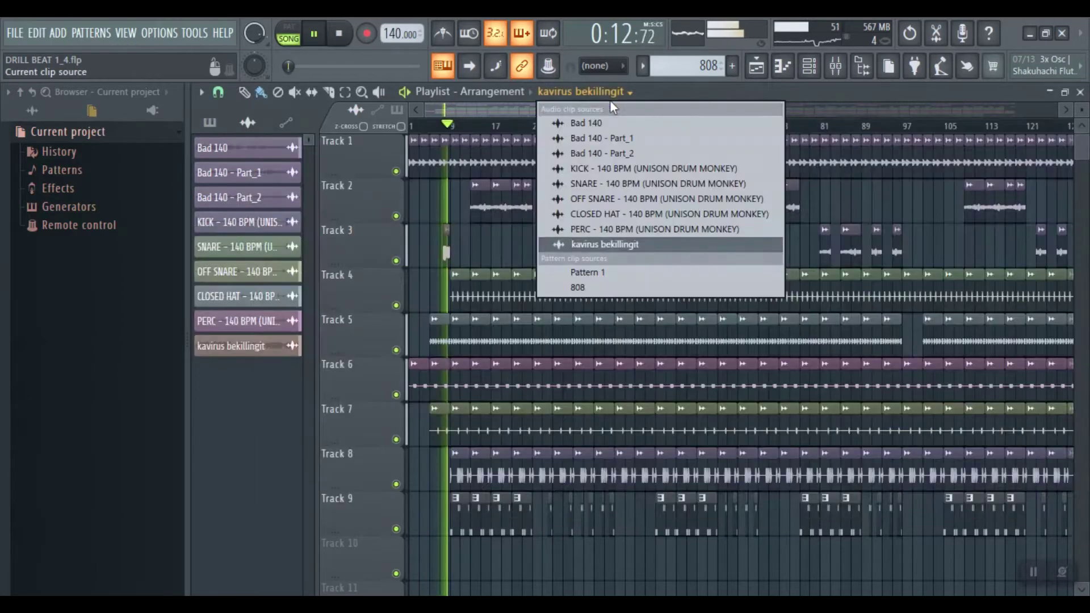
left_click(511, 108)
left_click(217, 126)
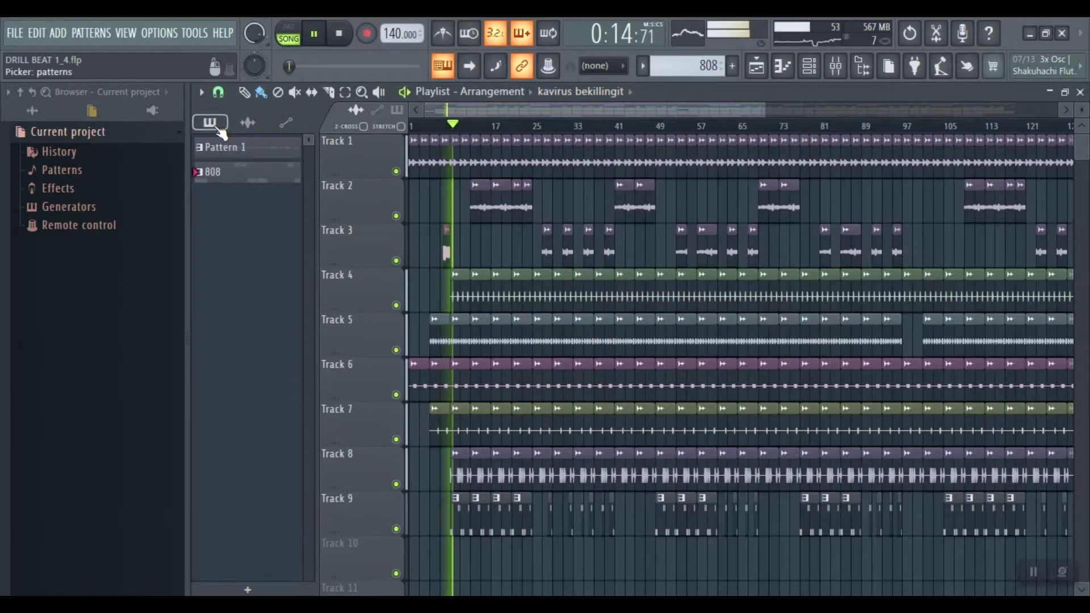
left_click(249, 126)
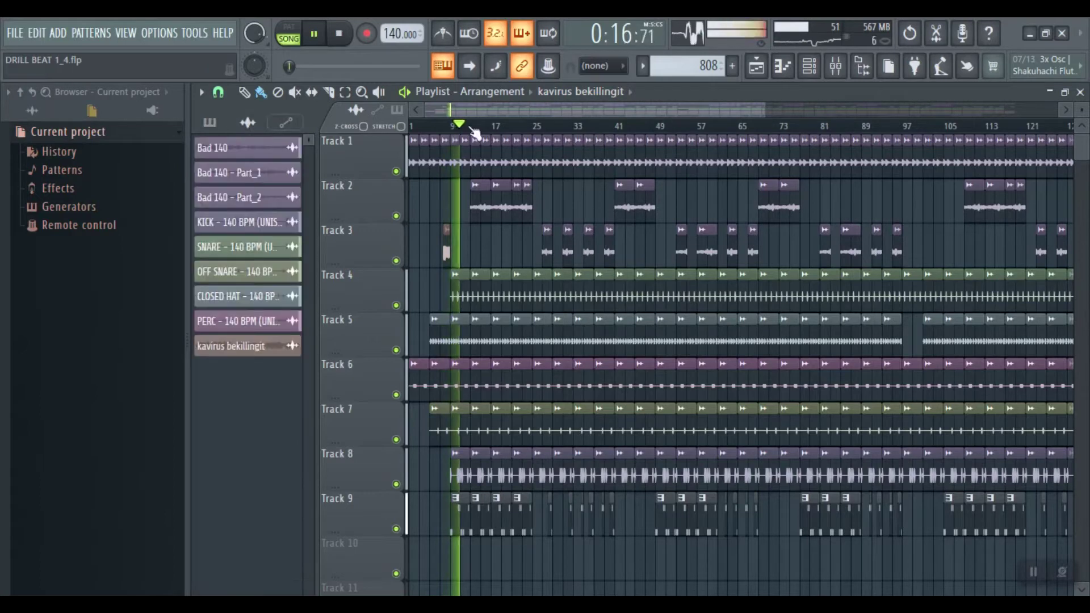
Examine the clip layout of the drill beat arrangement across all playlist tracks during playback
left_click_drag(762, 111, 525, 117)
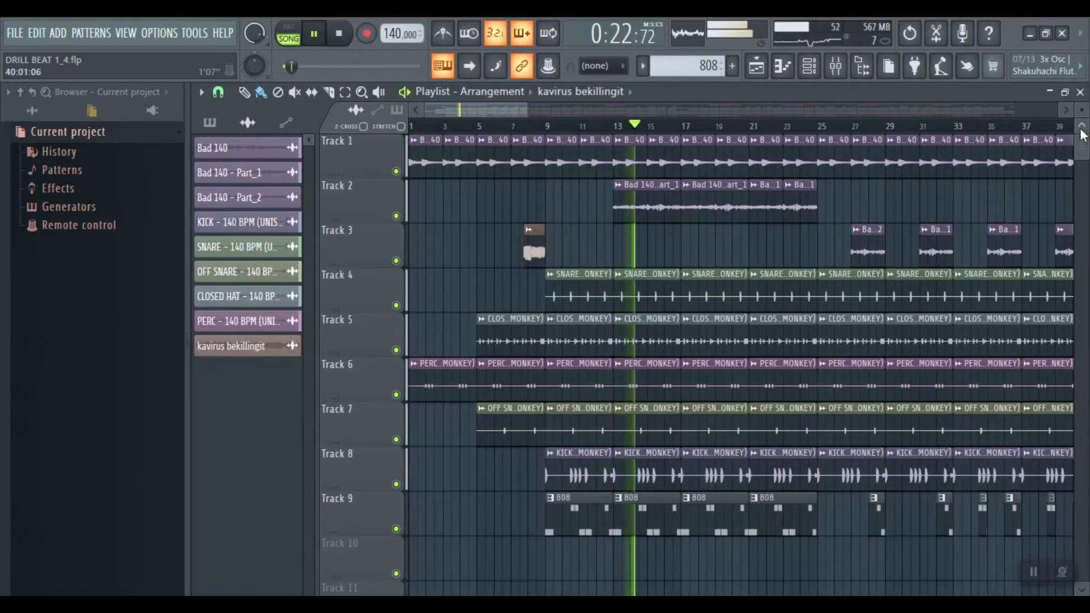
left_click_drag(1082, 110, 1083, 112)
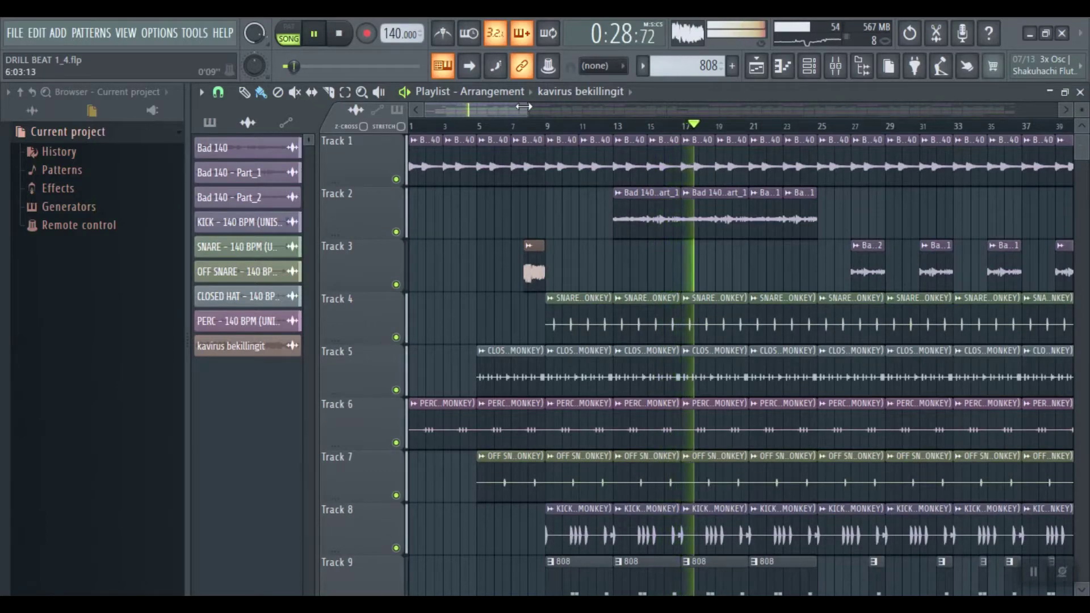
left_click_drag(523, 109, 634, 110)
scroll(1084, 142, "down", 10)
scroll(535, 304, "up", 9)
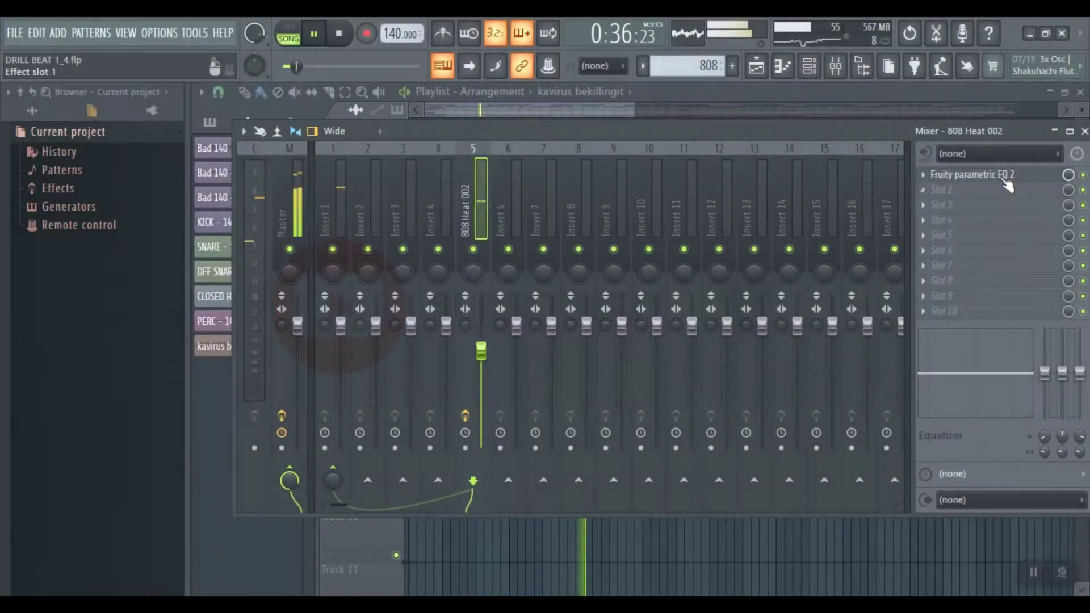
Inspect the Fruity parametric EQ 2 curve on the 808 Heat 002 mixer track, and return to the playlist
left_click(1004, 176)
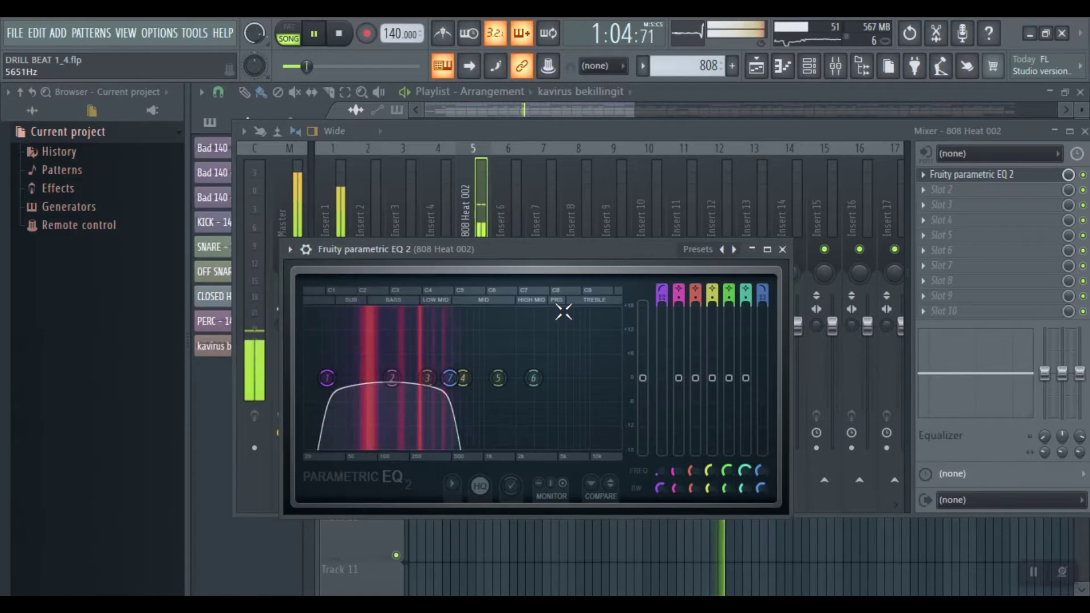
left_click(760, 66)
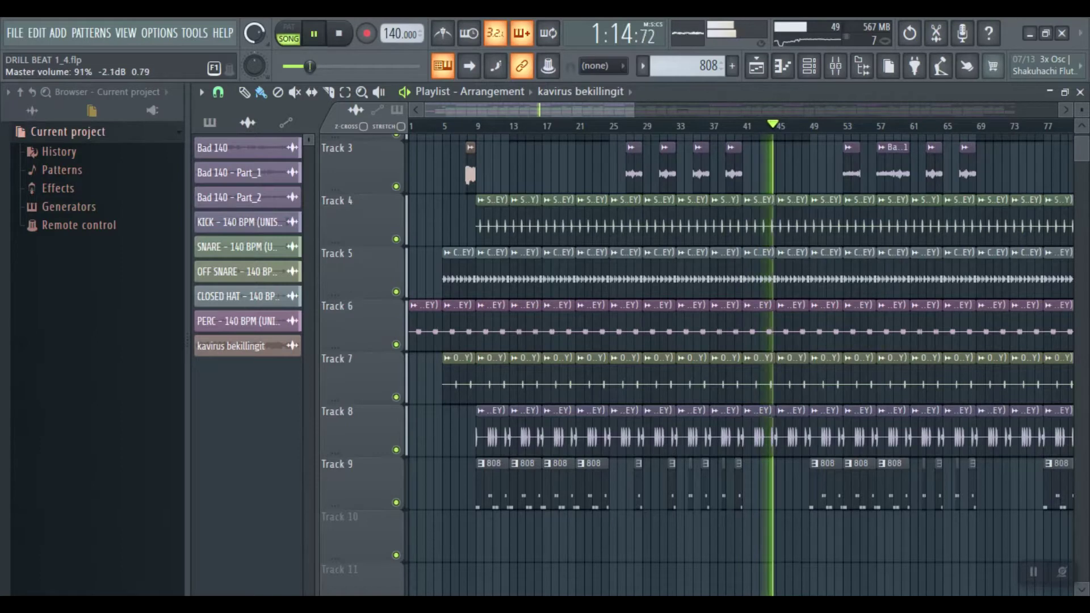
Fade the master volume down to 0%, stop playback and reset the master volume to its default
left_click_drag(254, 66, 254, 68)
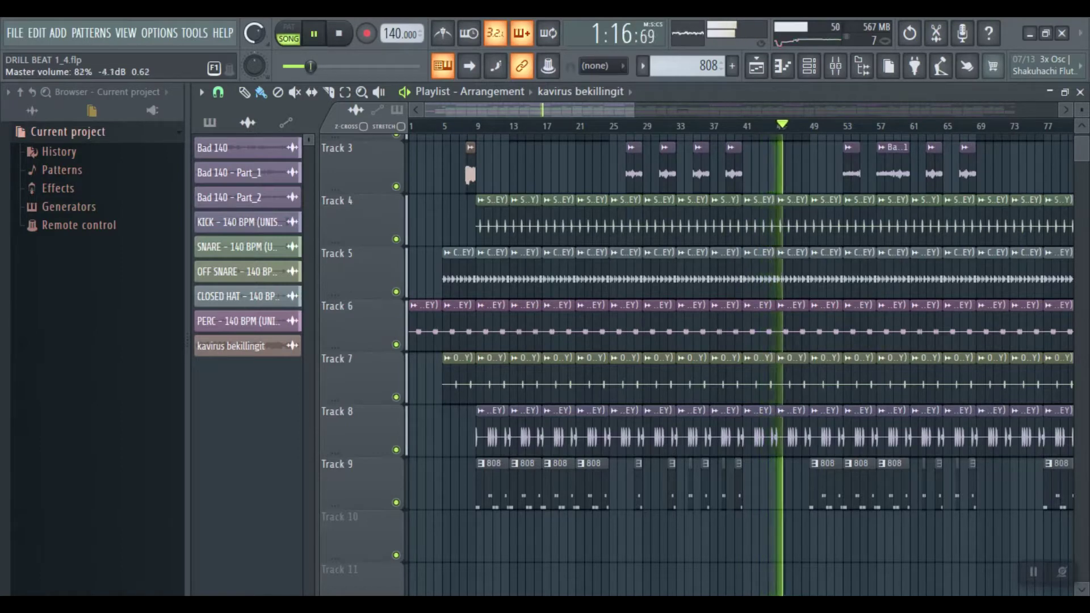
left_click_drag(254, 65, 254, 67)
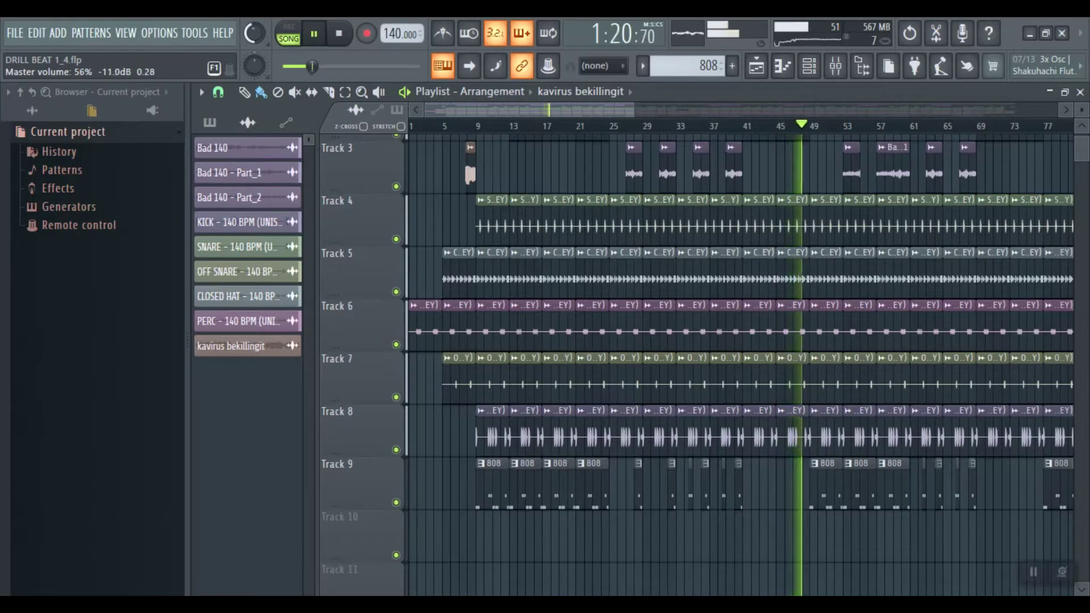
left_click_drag(254, 65, 254, 71)
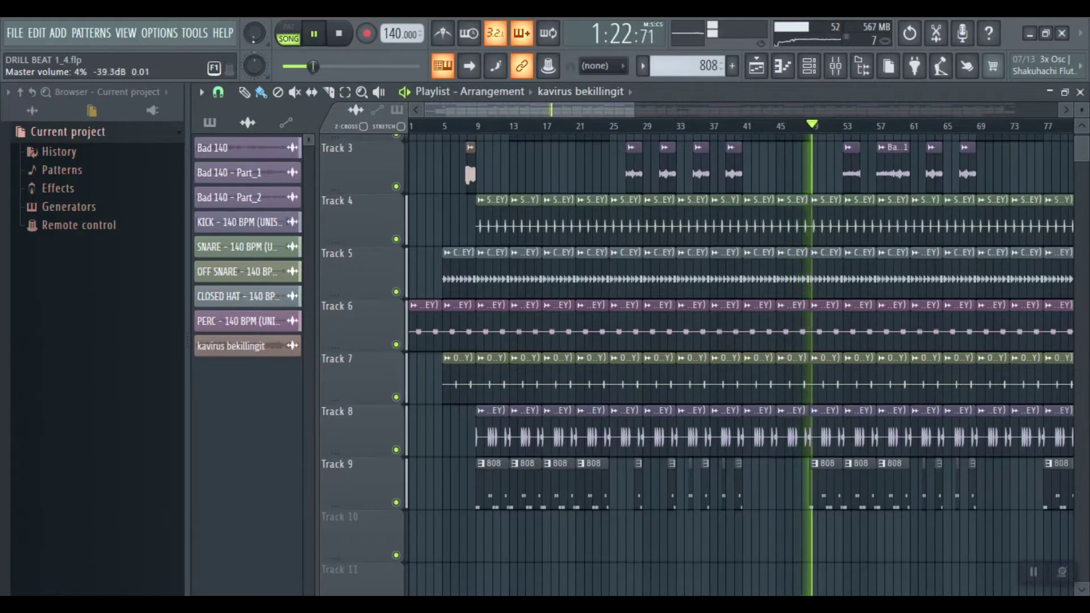
key("space")
right_click(256, 35)
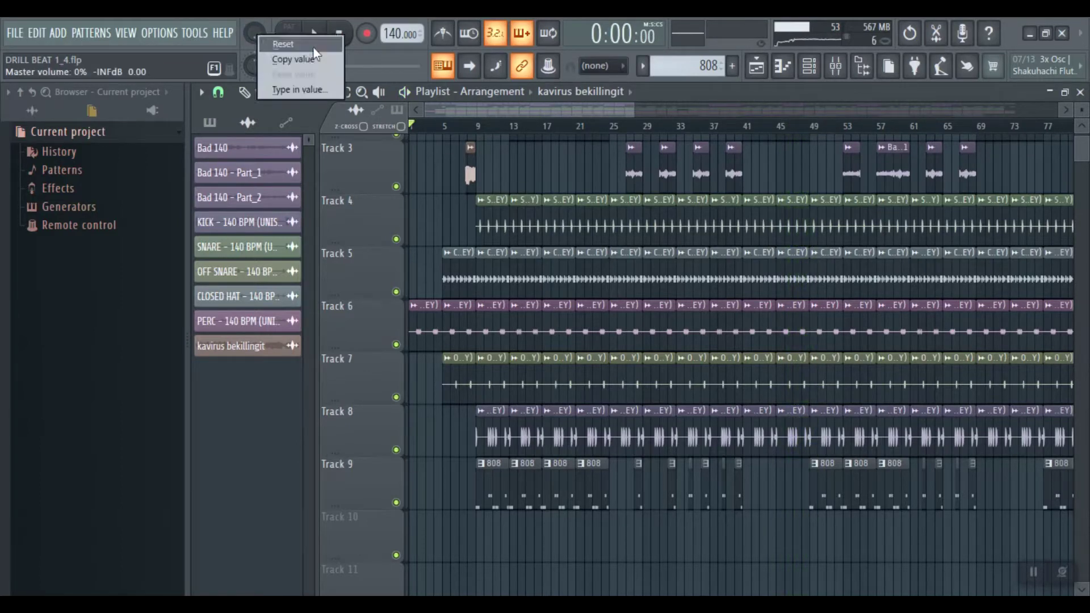
left_click(301, 49)
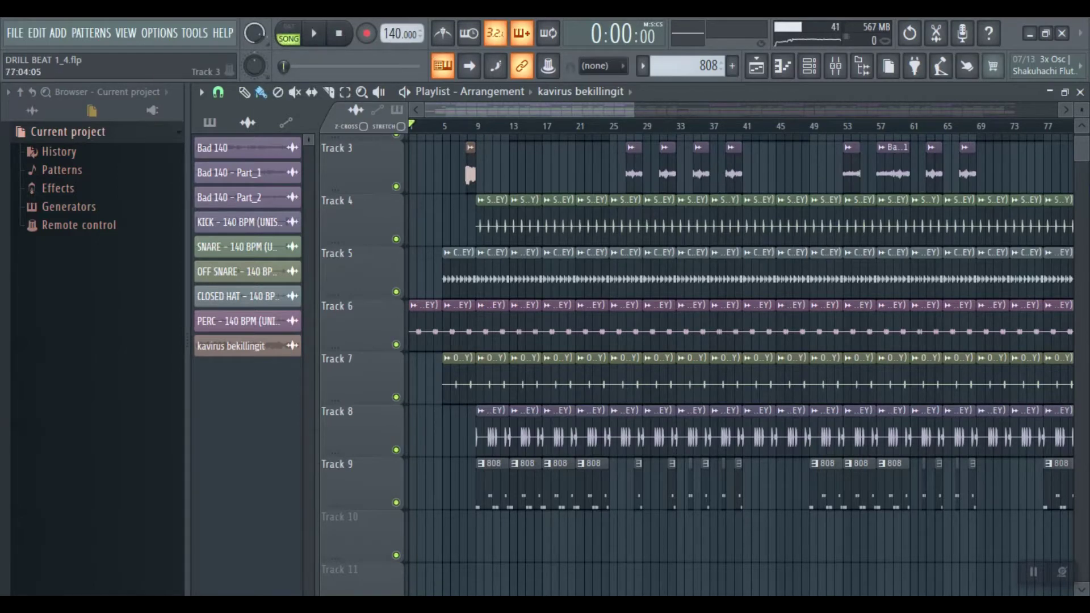
Open the Bad 140 audio clip's channel settings to examine the sample, and close them
left_click_drag(1082, 163, 1080, 137)
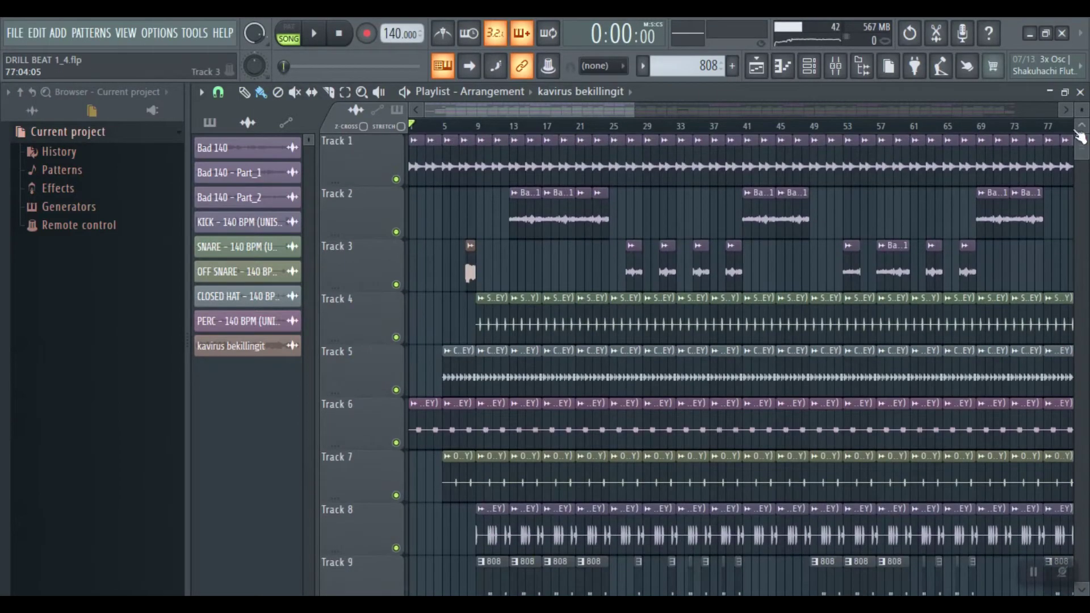
left_click(251, 159)
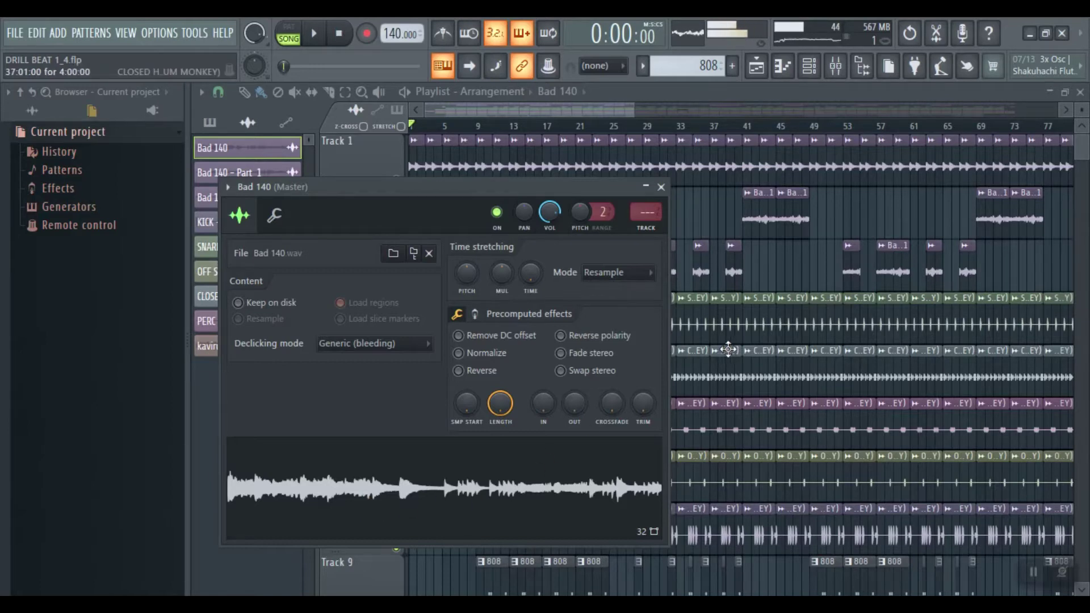
key("Escape")
Play the arrangement from the start and examine the intro's opening bars up close
key("space")
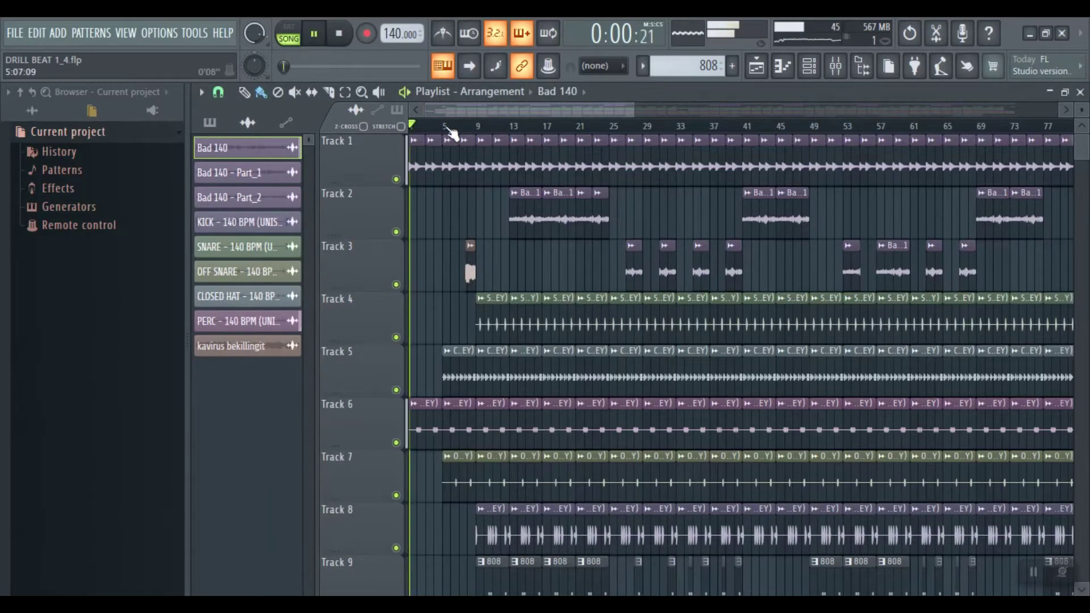
left_click_drag(634, 116, 476, 135)
key("space")
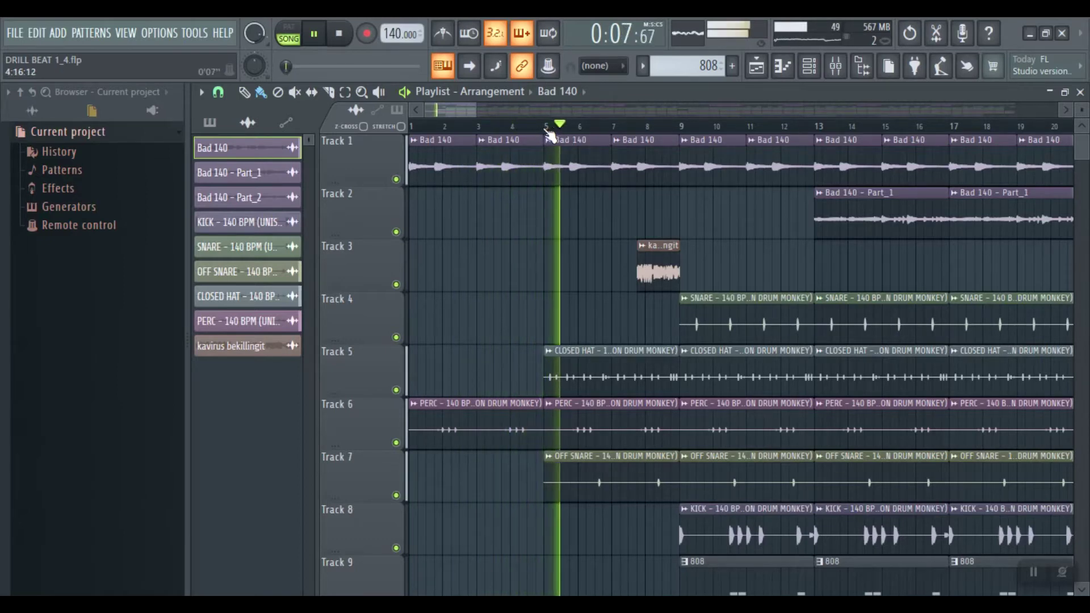
left_click_drag(476, 108, 492, 107)
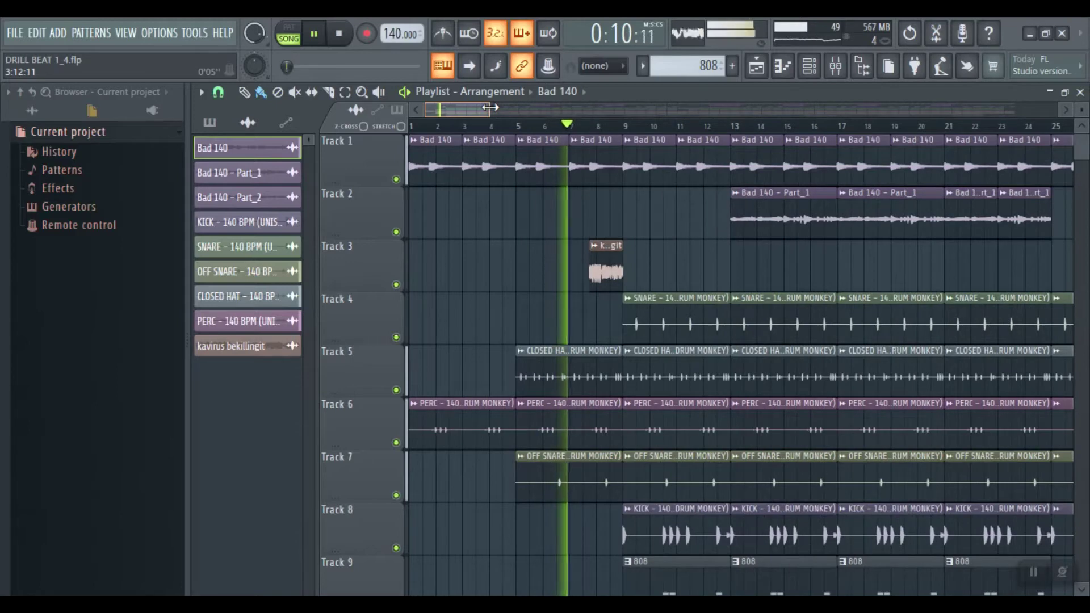
Solo Track 1 with the Bad 140 melody and play it with bars 1 to 13 set as the loop range
left_click(396, 180, "ctrl")
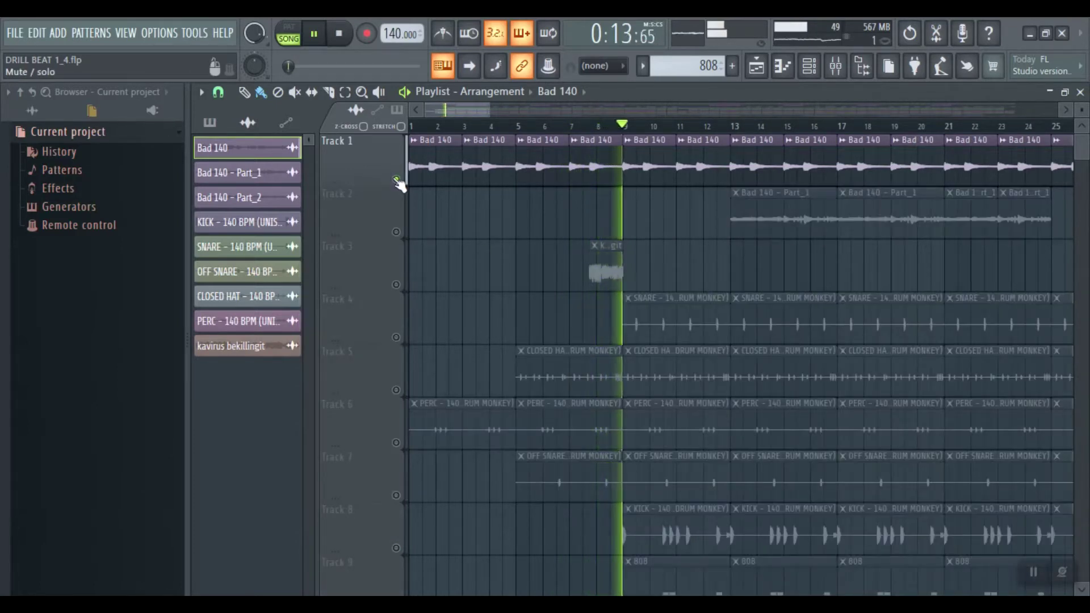
key("space")
left_click_drag(487, 106, 545, 106)
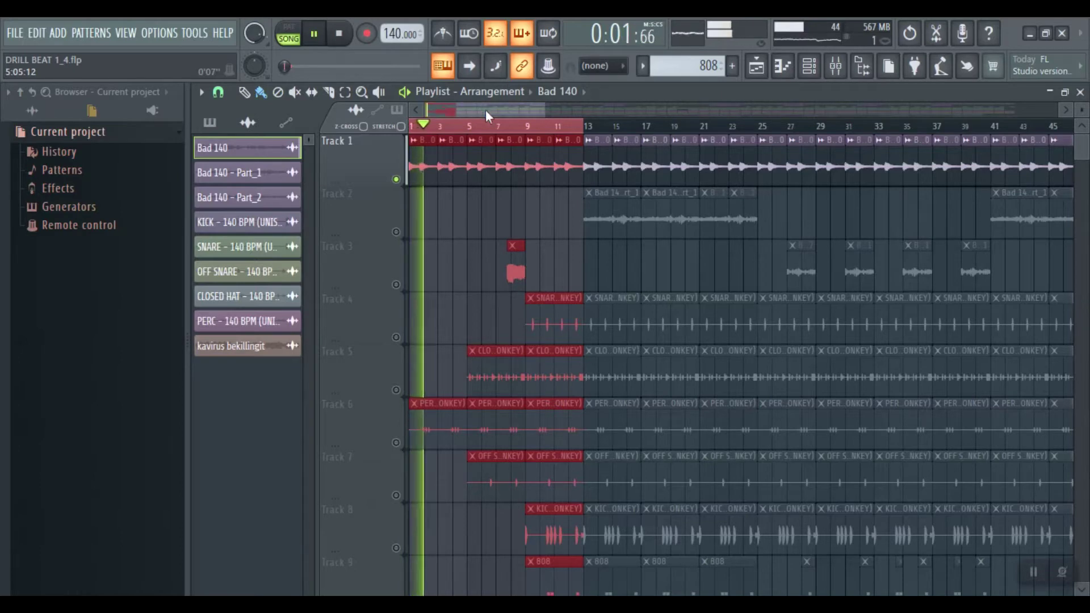
left_click(556, 219)
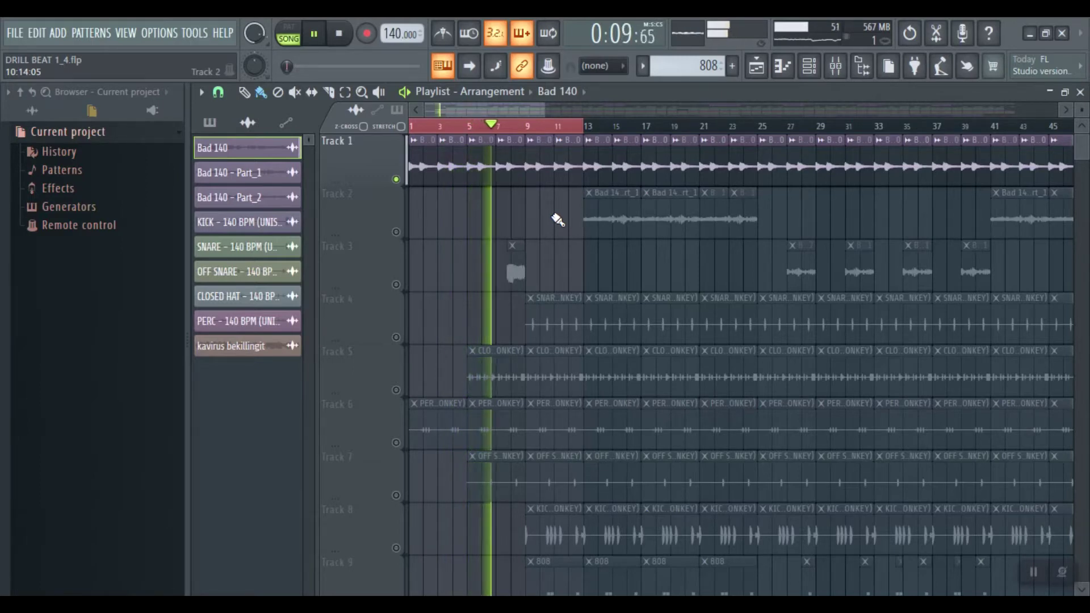
Turn on the metronome against the soloed melody and stop playback
left_click(444, 34)
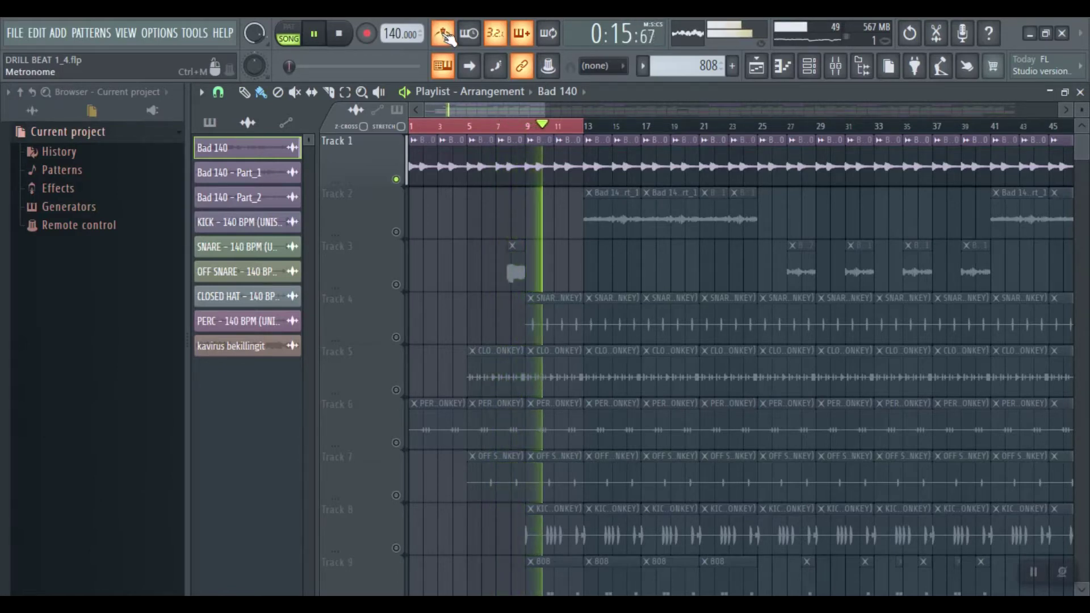
key("space")
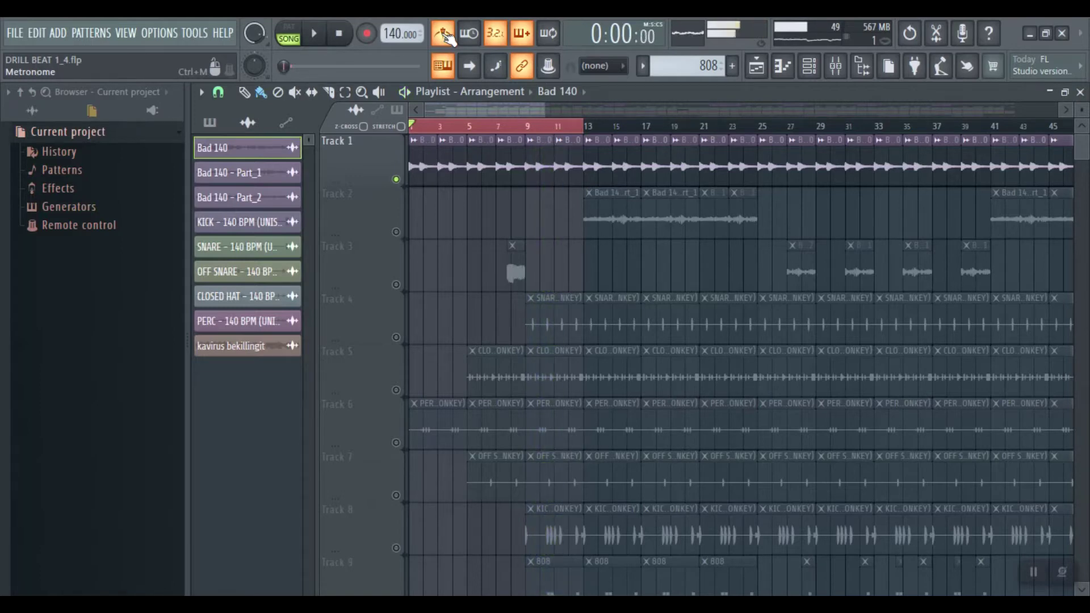
Set the loop range to bars 9 to 13, solo the snare on Track 4 and play it
left_click(529, 131)
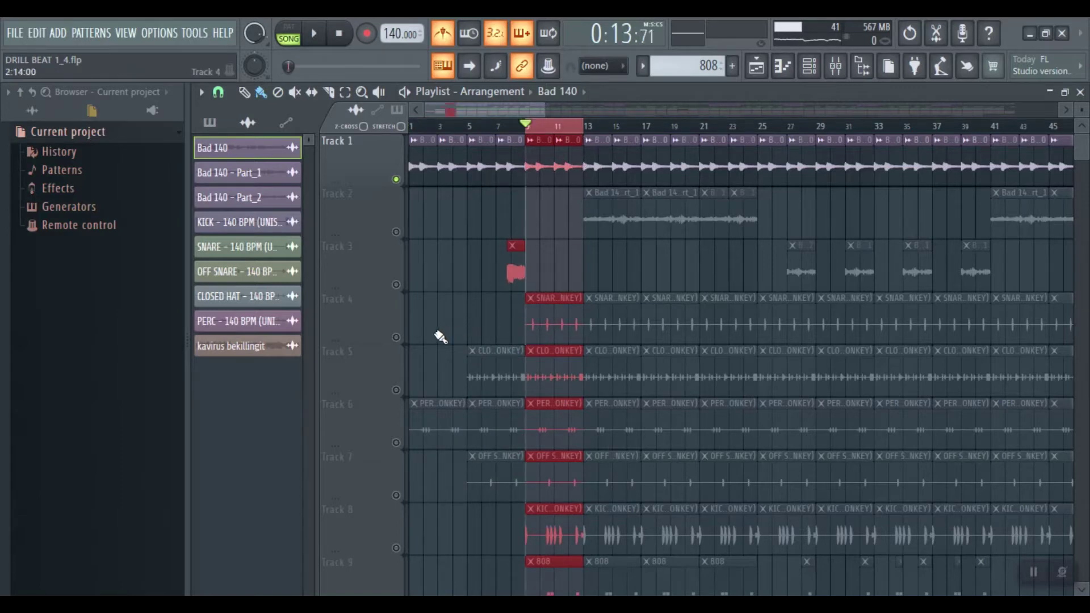
left_click(397, 337)
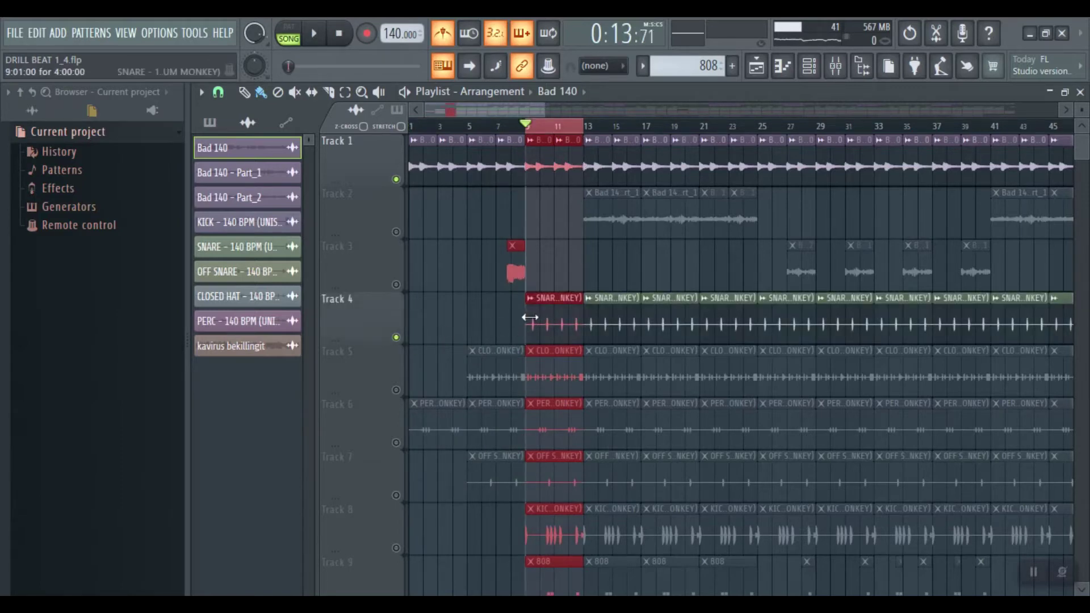
right_click(396, 337)
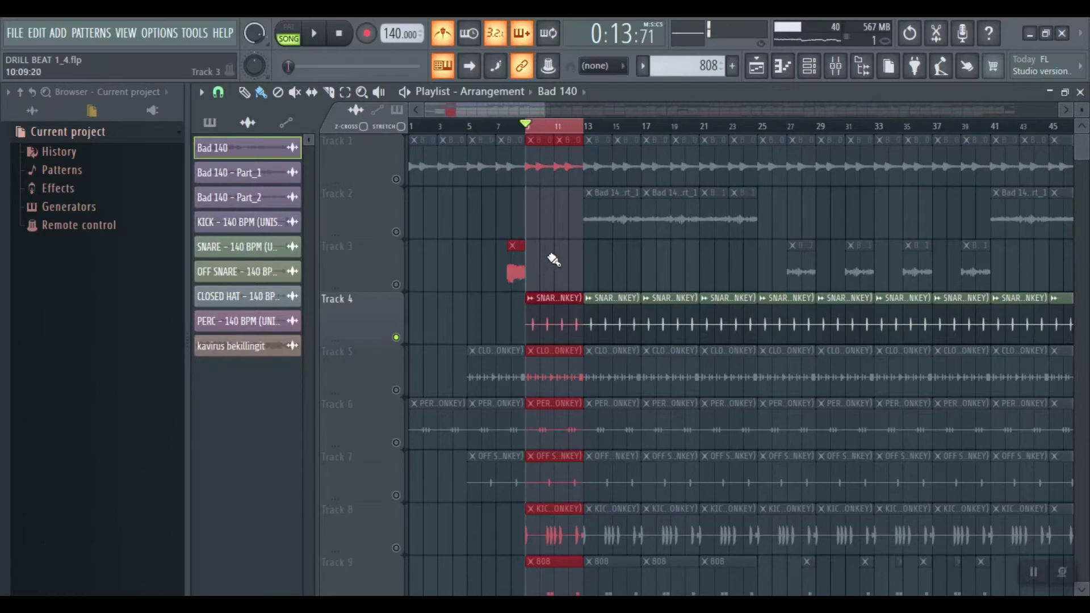
key("space")
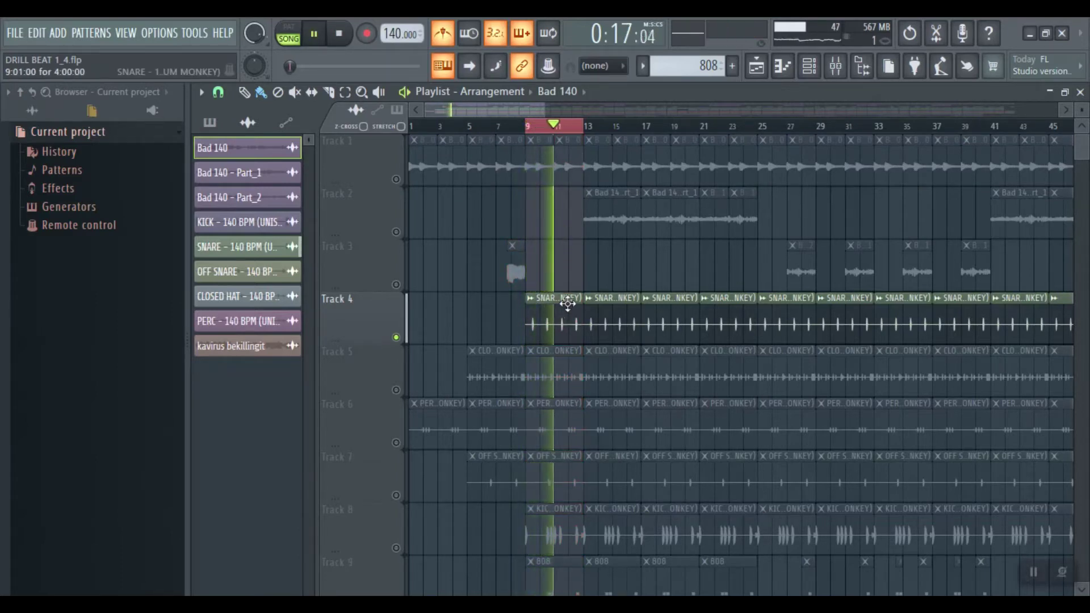
left_click_drag(539, 110, 475, 109)
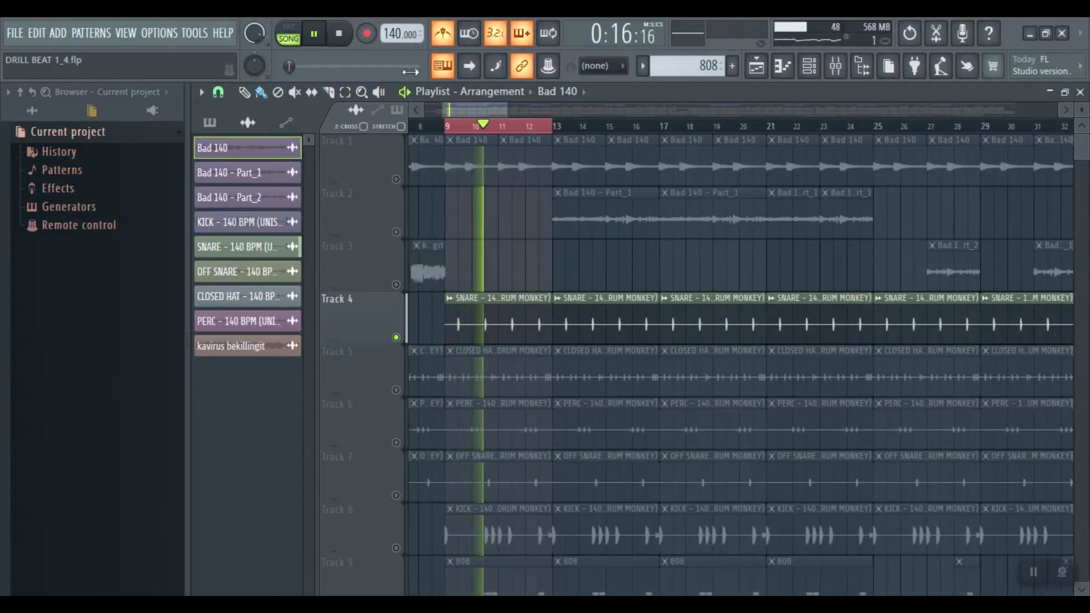
Unmute Track 1 to hear the melody together with the snare, and stop playback
left_click(397, 180)
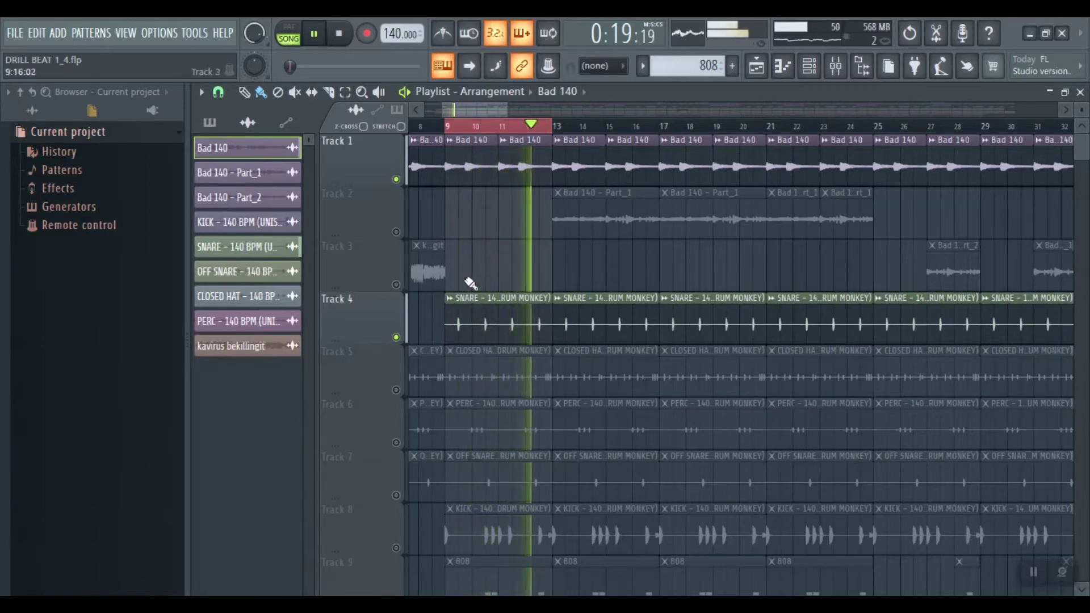
key("space")
Solo the closed hat on Track 5 and play it over the looped bars
right_click(396, 391)
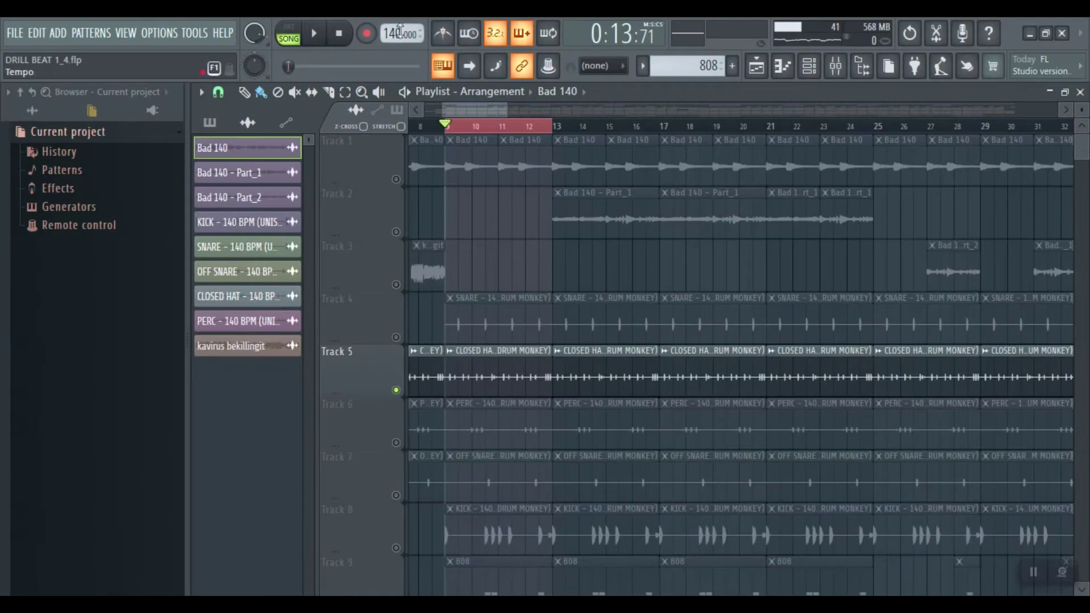
key("space")
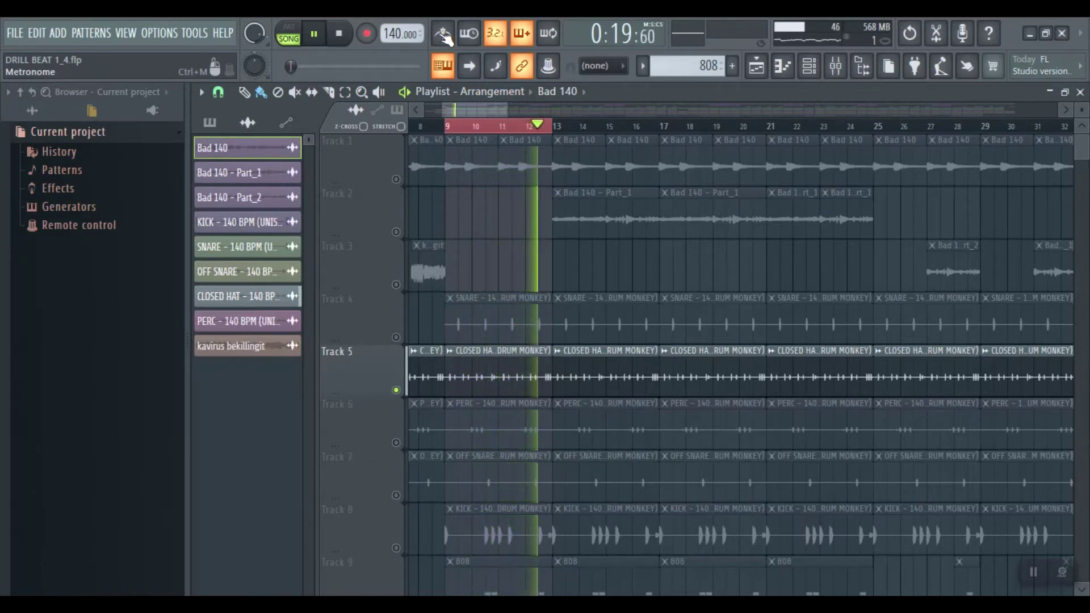
Unmute the snare on Track 4 and the melody on Track 1 alongside the closed hat, and stop playback
left_click(395, 337)
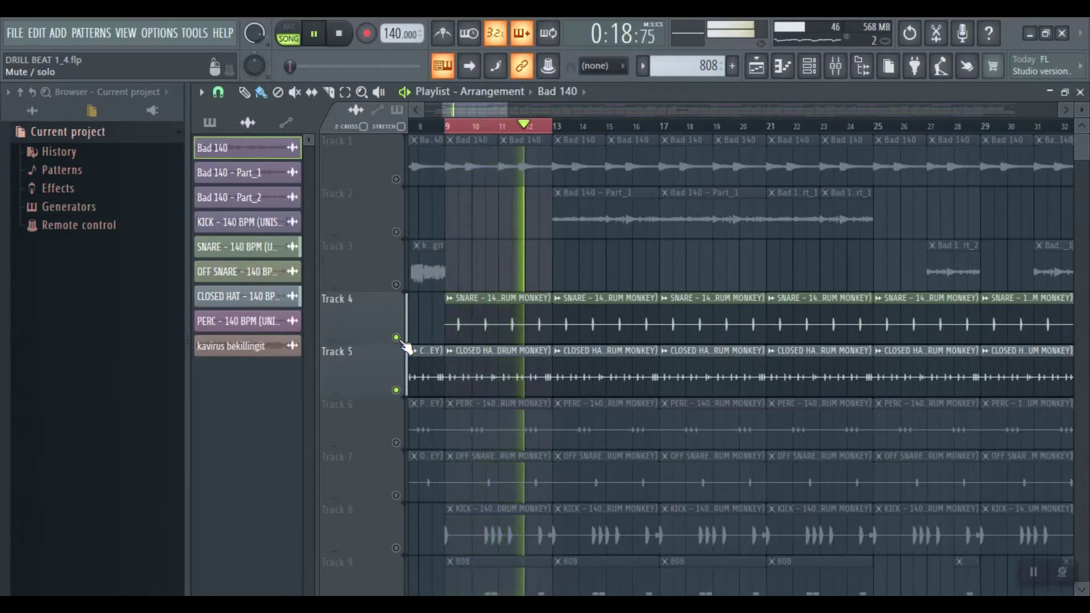
left_click(396, 180)
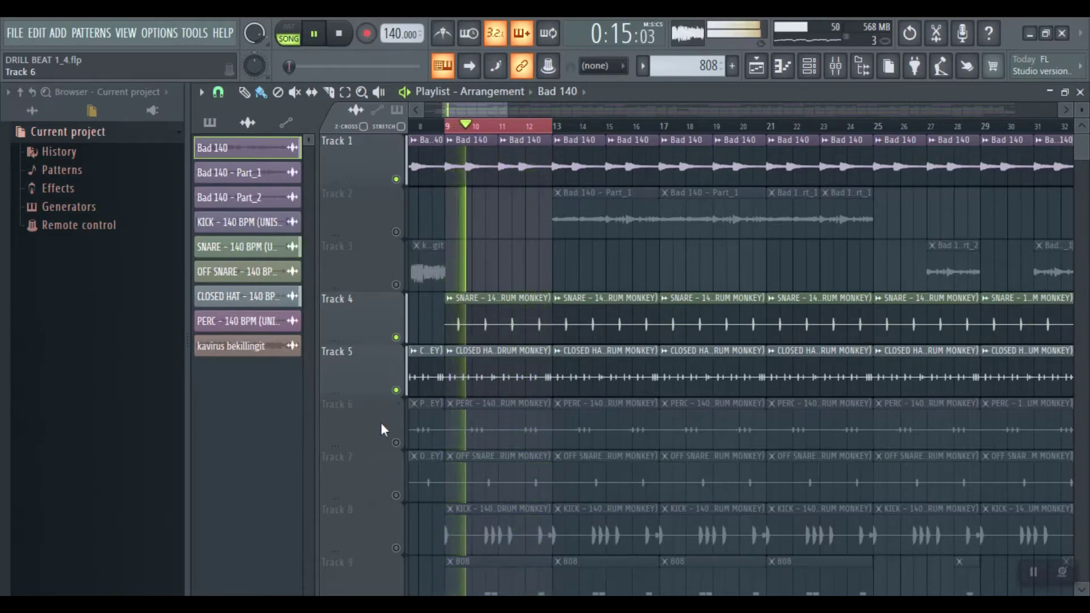
key("space")
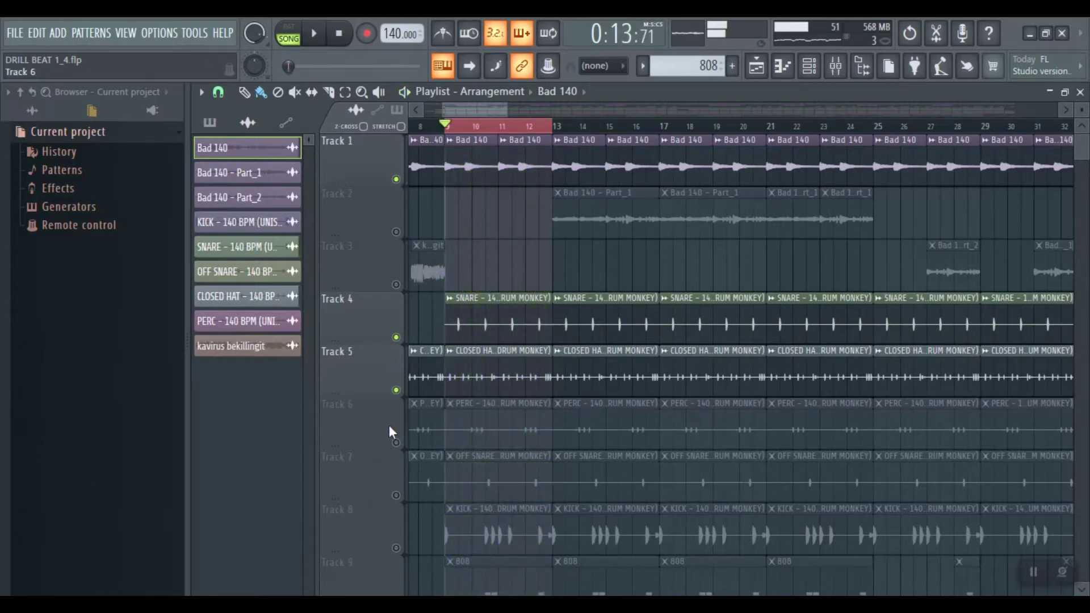
Solo the percussion on Track 6, play it, and unmute the snare on Track 4 and the melody on Track 1
right_click(396, 442)
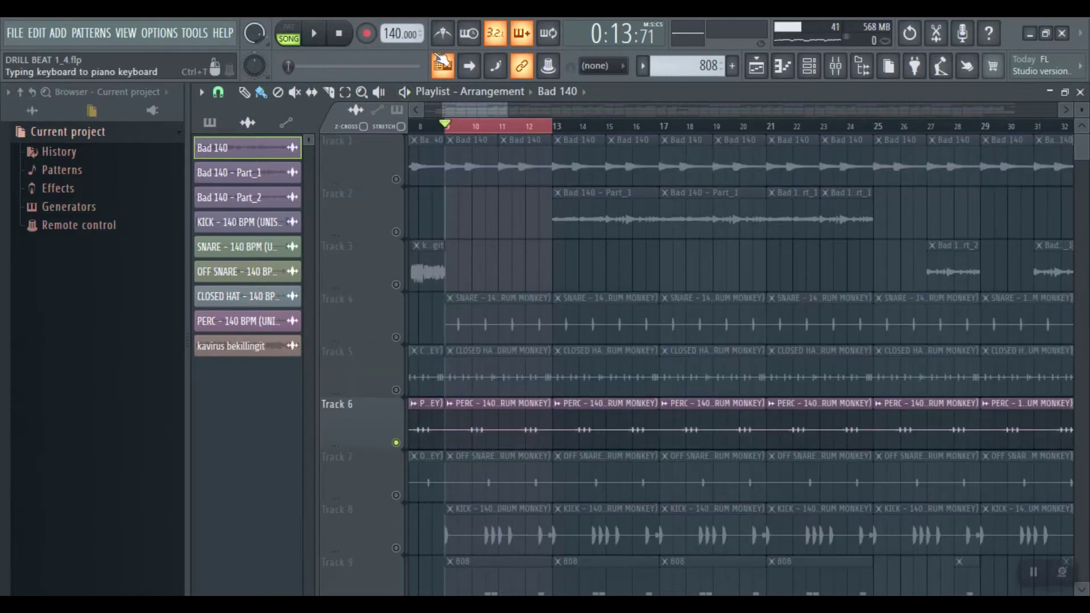
key("space")
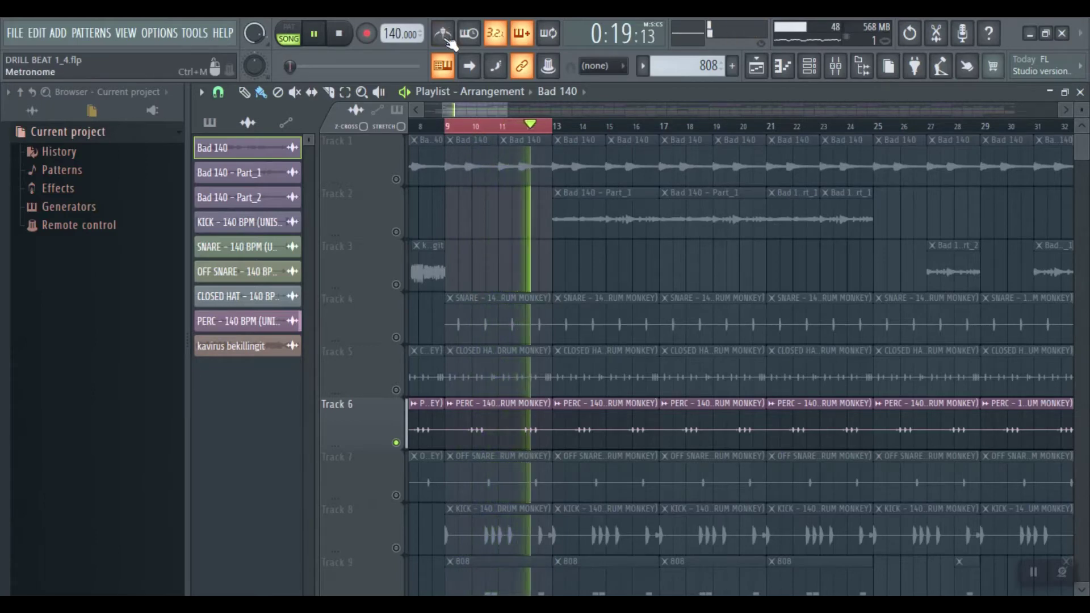
left_click(396, 337)
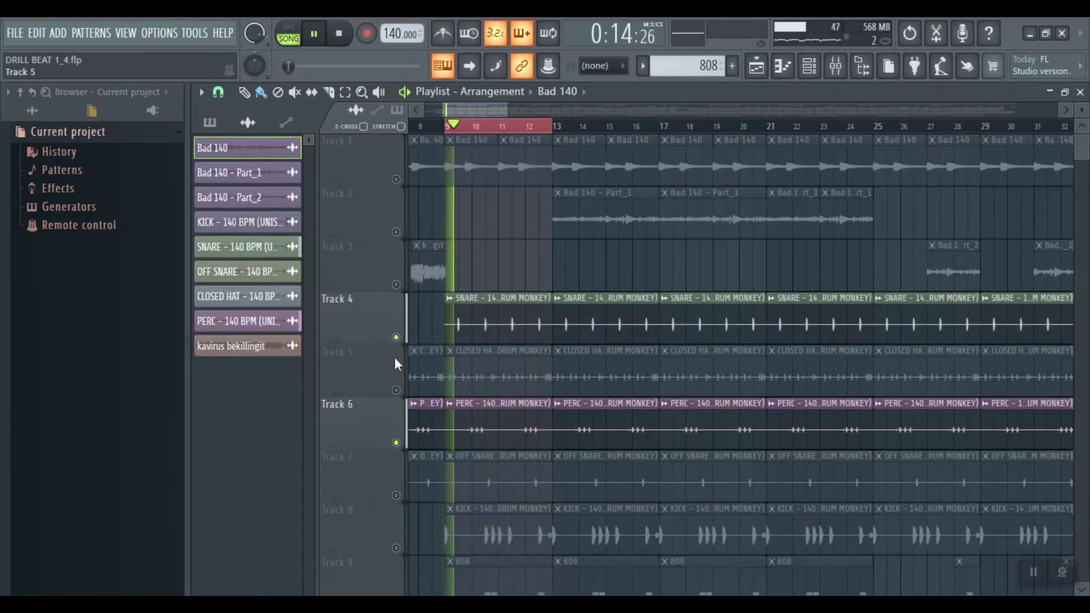
left_click(396, 180)
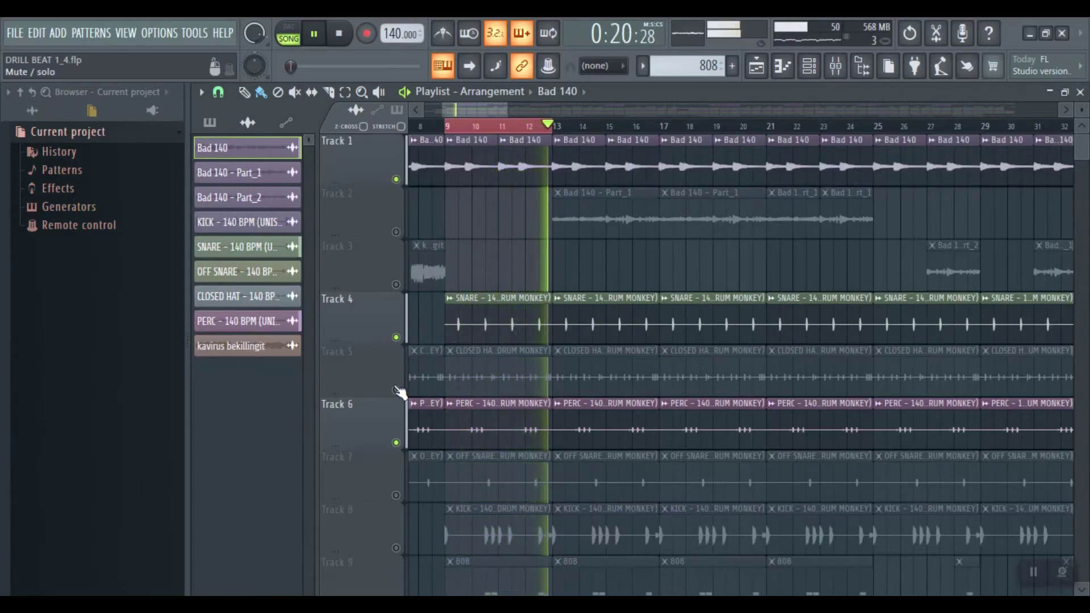
Layer the off snare on Track 7 and closed hat on Track 5 into the loop, muting and then restoring the Track 1 melody
left_click(395, 495)
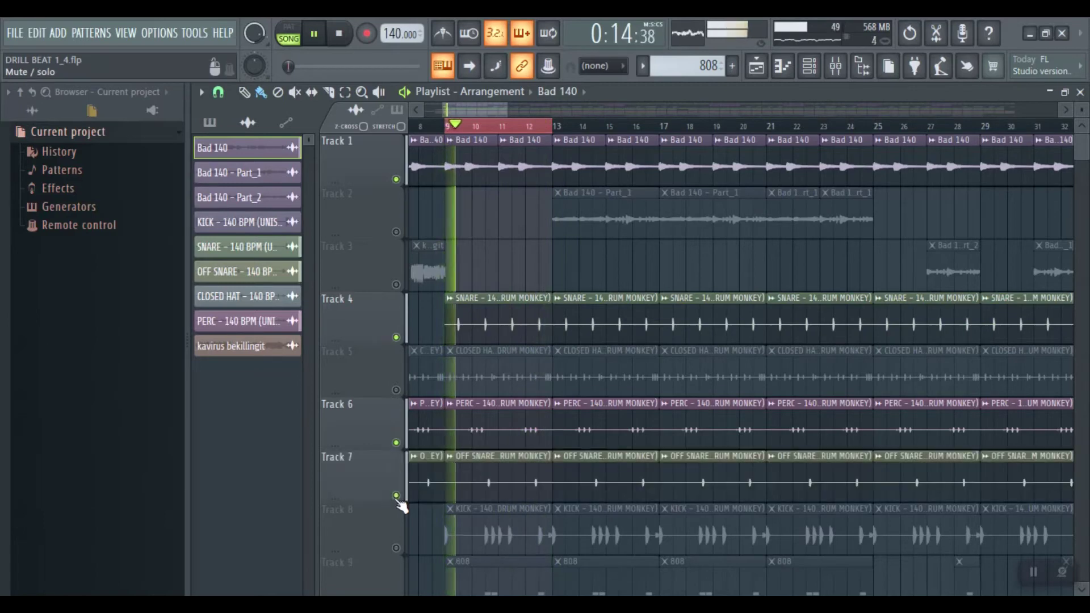
left_click(396, 179)
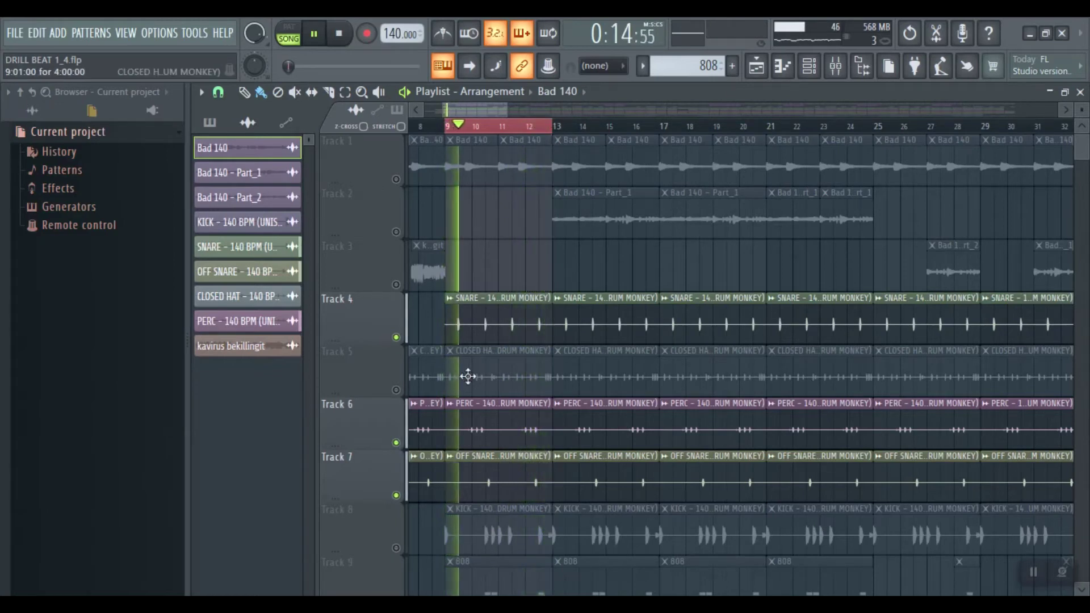
left_click(403, 391)
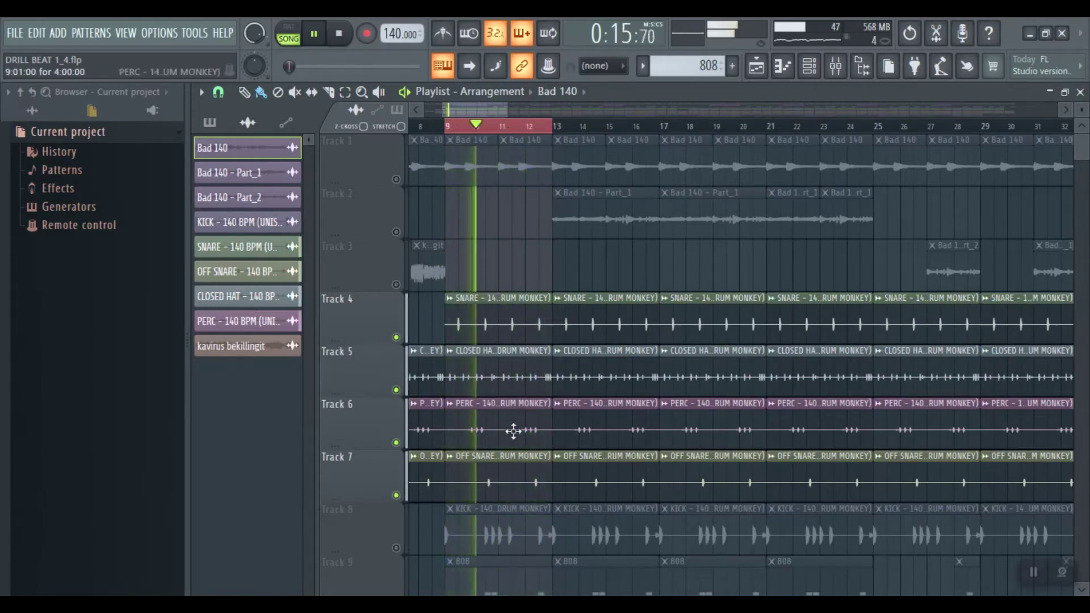
left_click(396, 180)
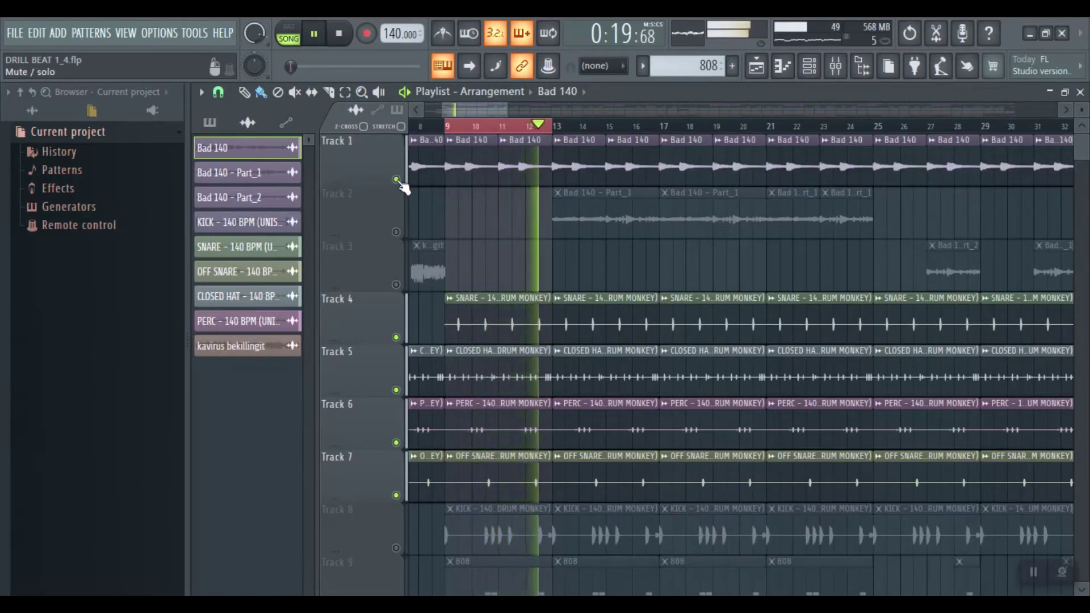
Stop playback, solo the kick on Track 8 and play it over the looped bars
scroll(1086, 151, "down", 1)
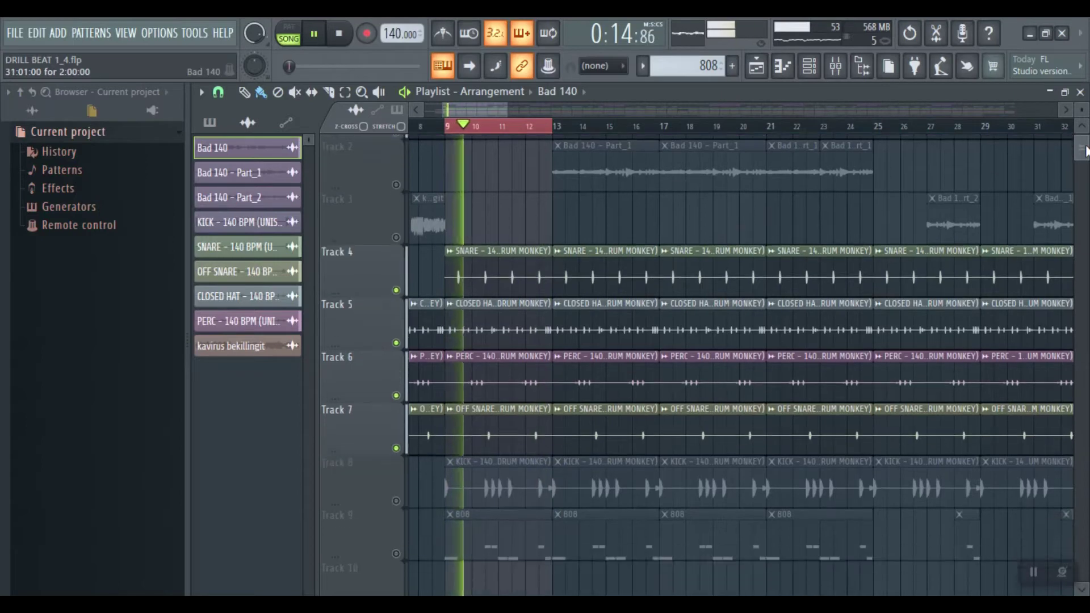
scroll(1086, 150, "down", 3)
scroll(1086, 148, "up", 4)
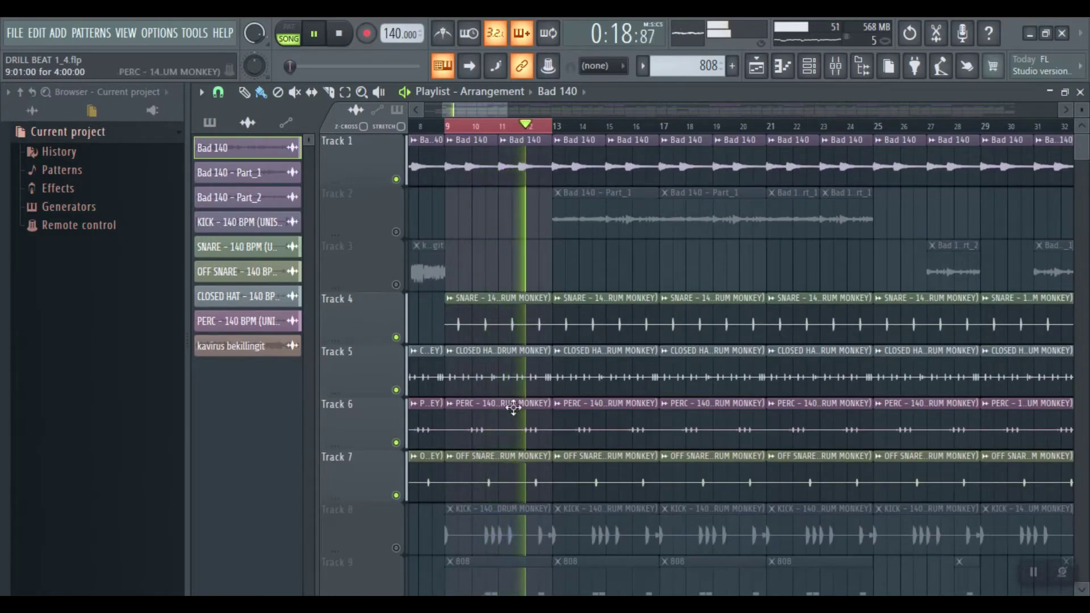
key("space")
right_click(397, 548)
key("space")
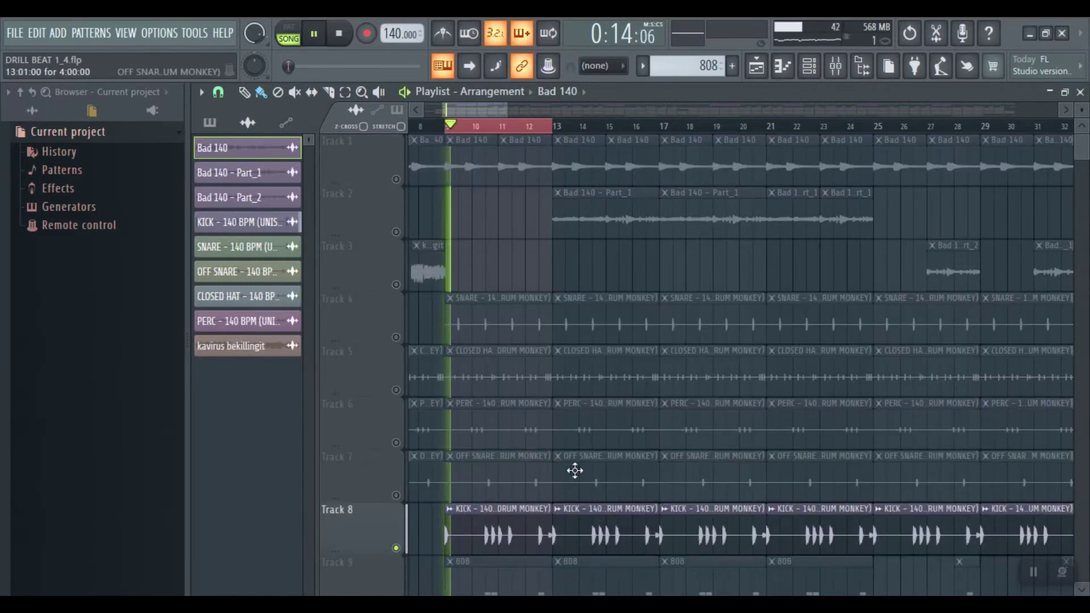
left_click(445, 40)
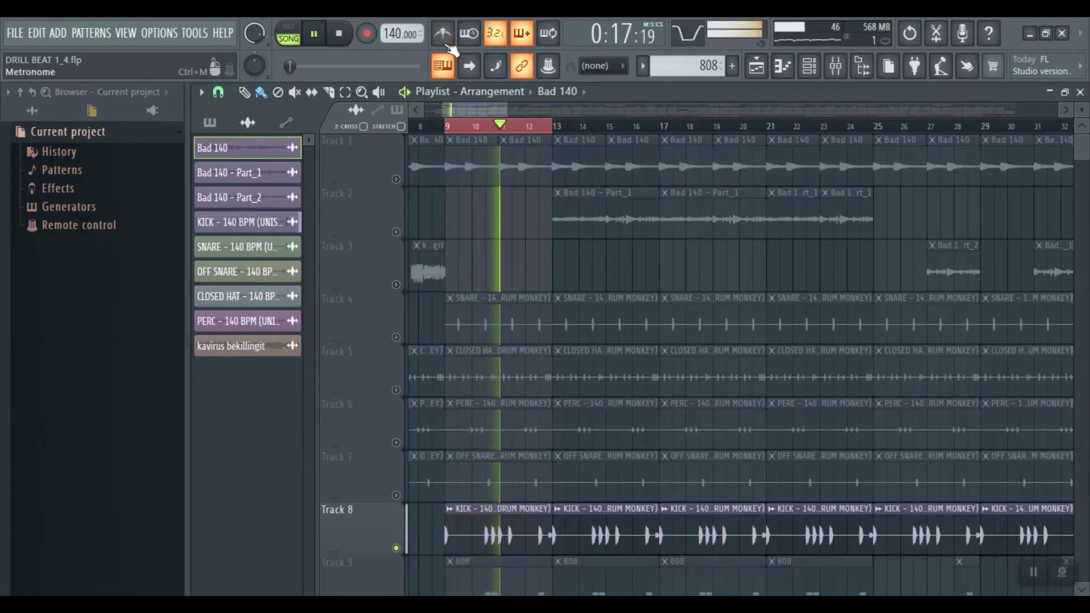
Layer the off snare, snare, percussion, closed hat and Track 1 melody one by one over the playing kick
left_click(396, 495)
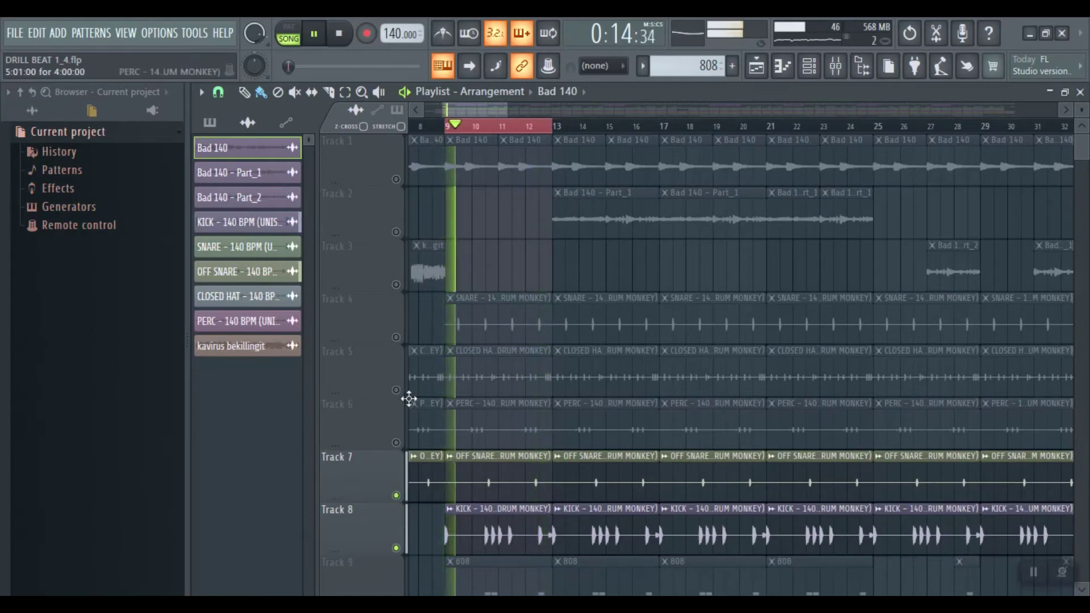
left_click(397, 337)
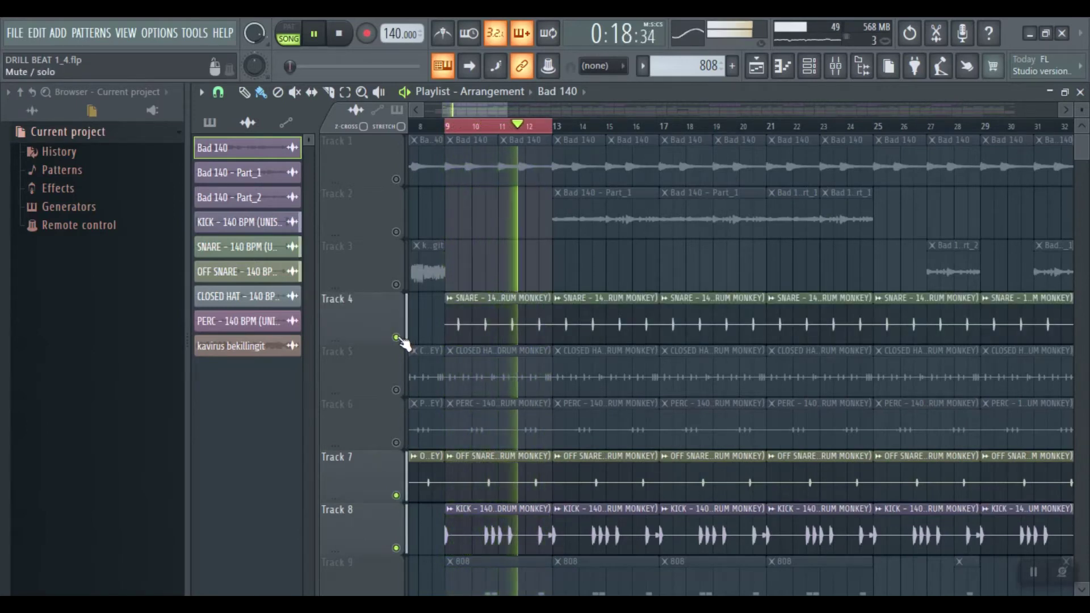
left_click(396, 442)
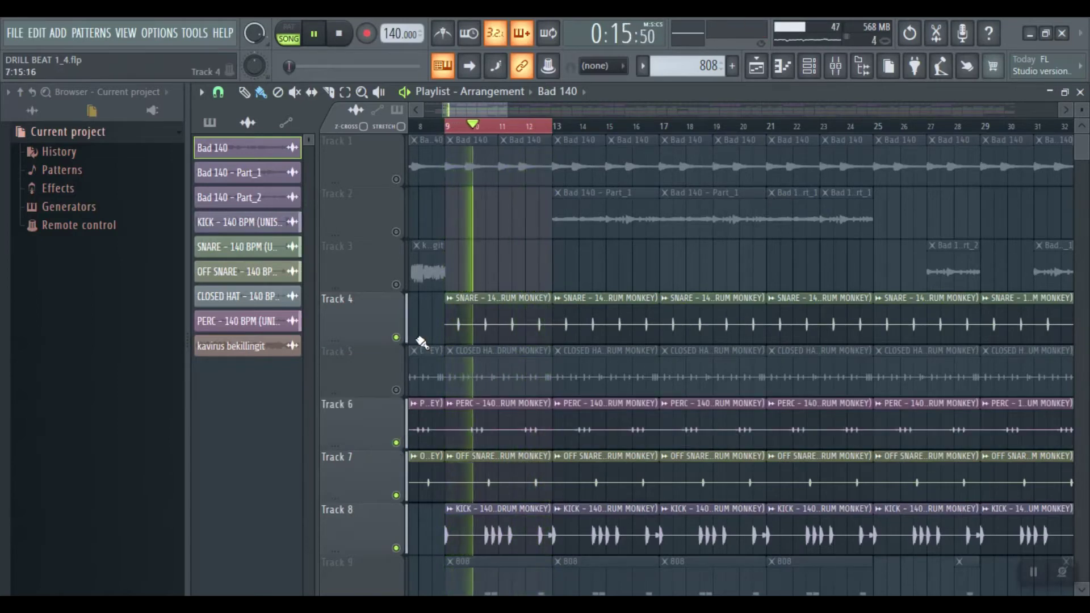
left_click(397, 391)
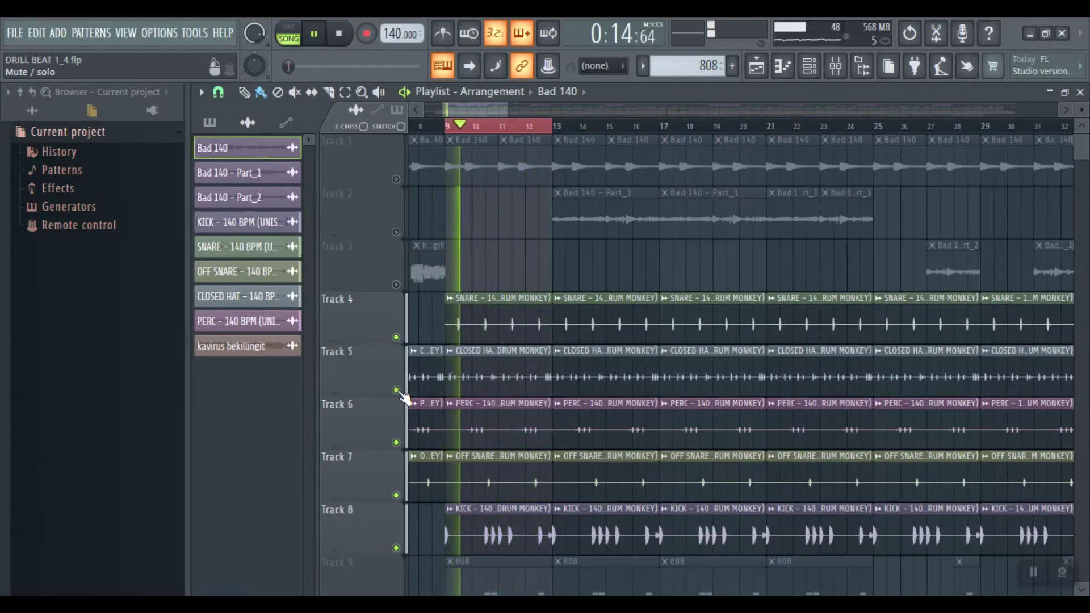
left_click(396, 179)
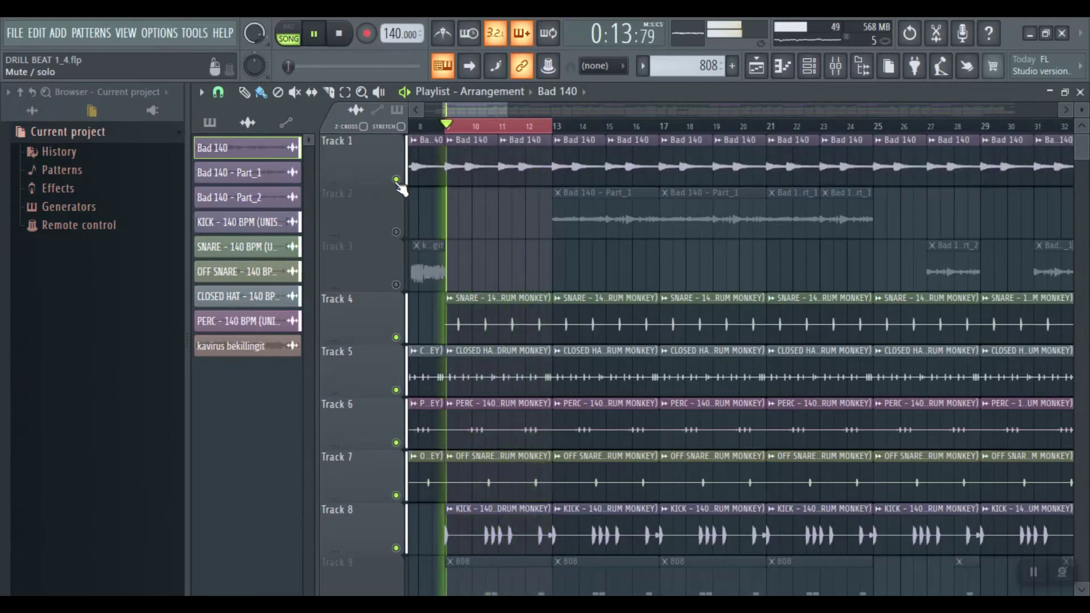
Stop playback, choose the 808 pattern and solo it on Track 9
mouse_move(1082, 149)
left_mouse_down()
mouse_move(1083, 165)
mouse_move(1083, 152)
left_mouse_up()
scroll(1082, 152, "up", 1)
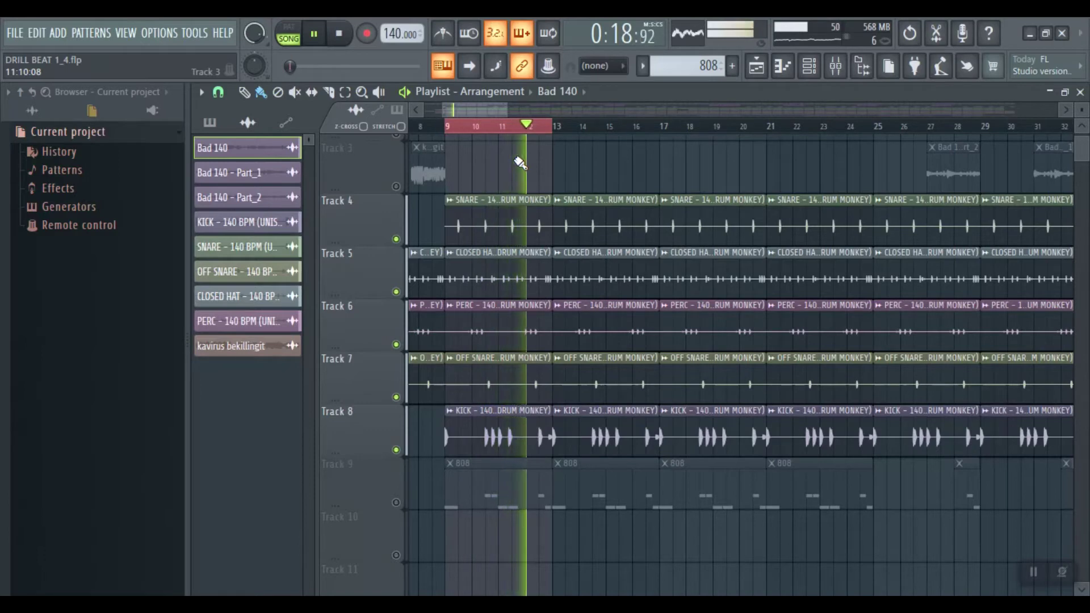
key("space")
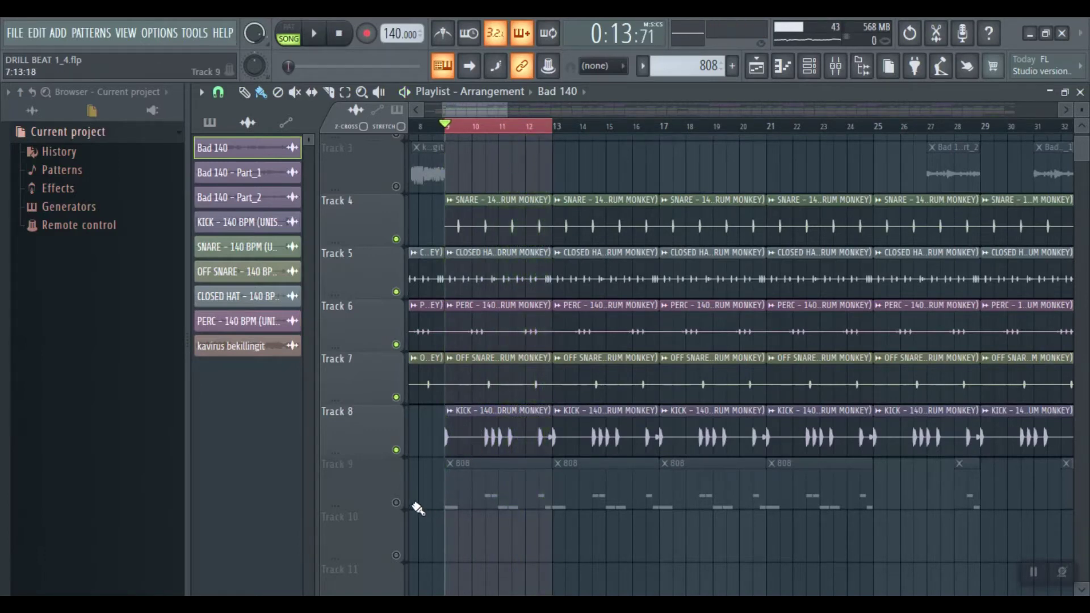
left_click(460, 496)
right_click(397, 503)
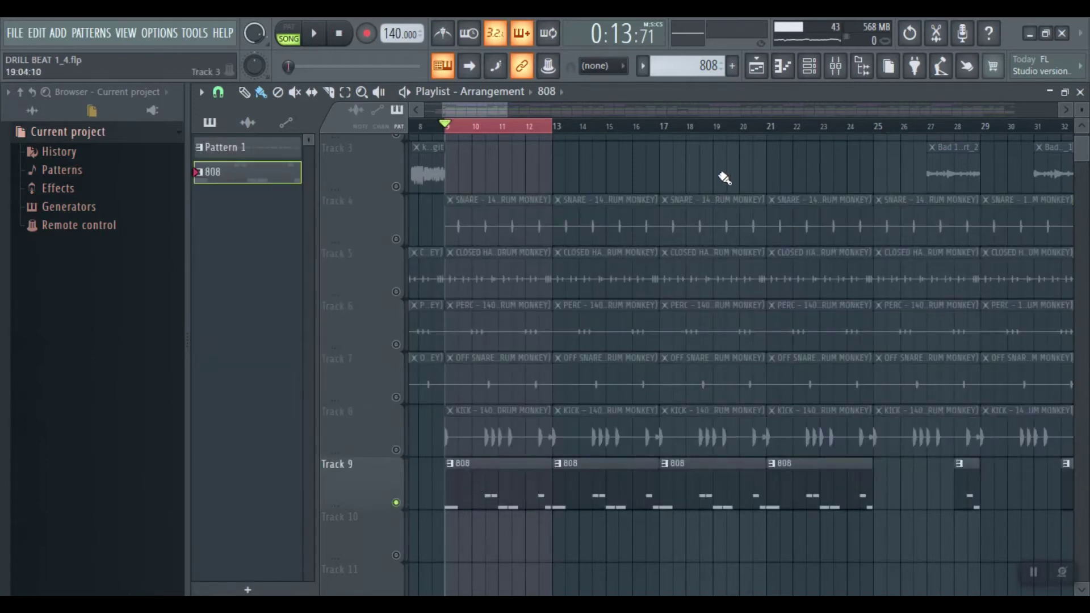
Show the unsorted channels in the channel rack and open the sample settings of 808 Heat 002
key("F6")
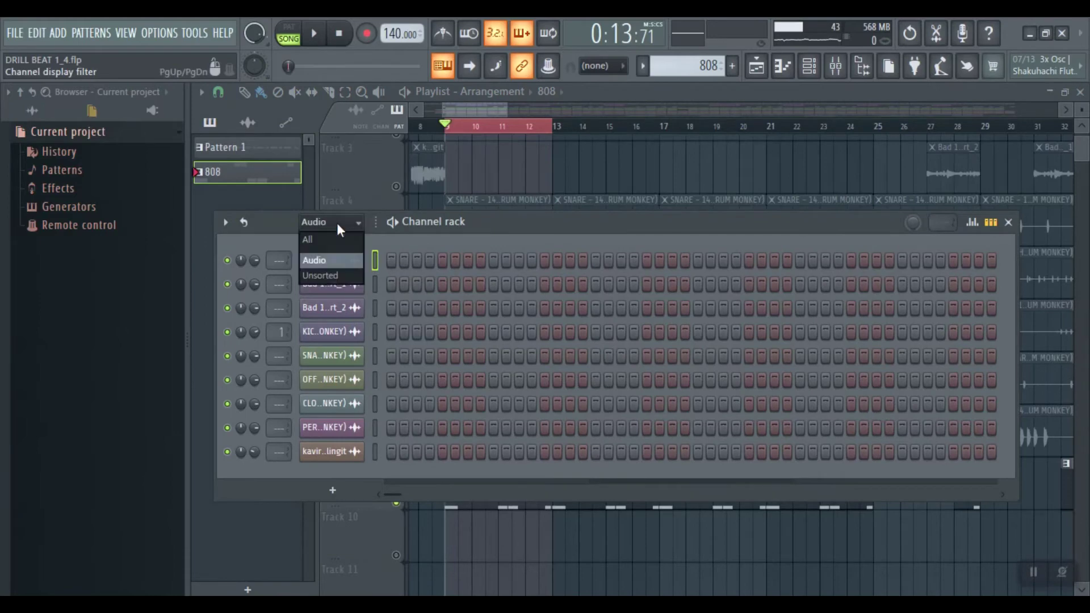
left_click(334, 278)
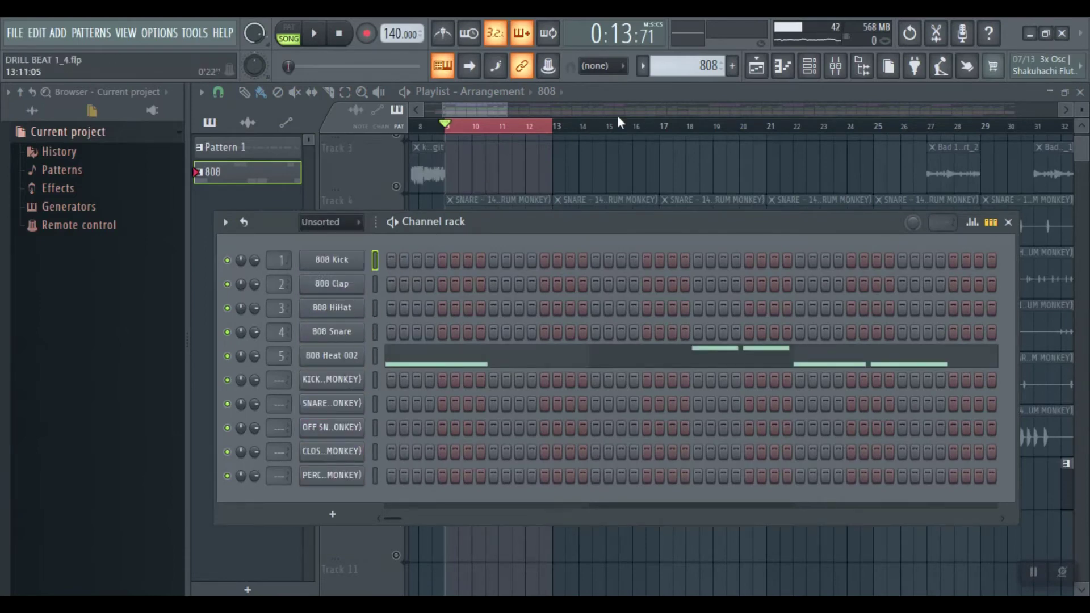
left_click(334, 357)
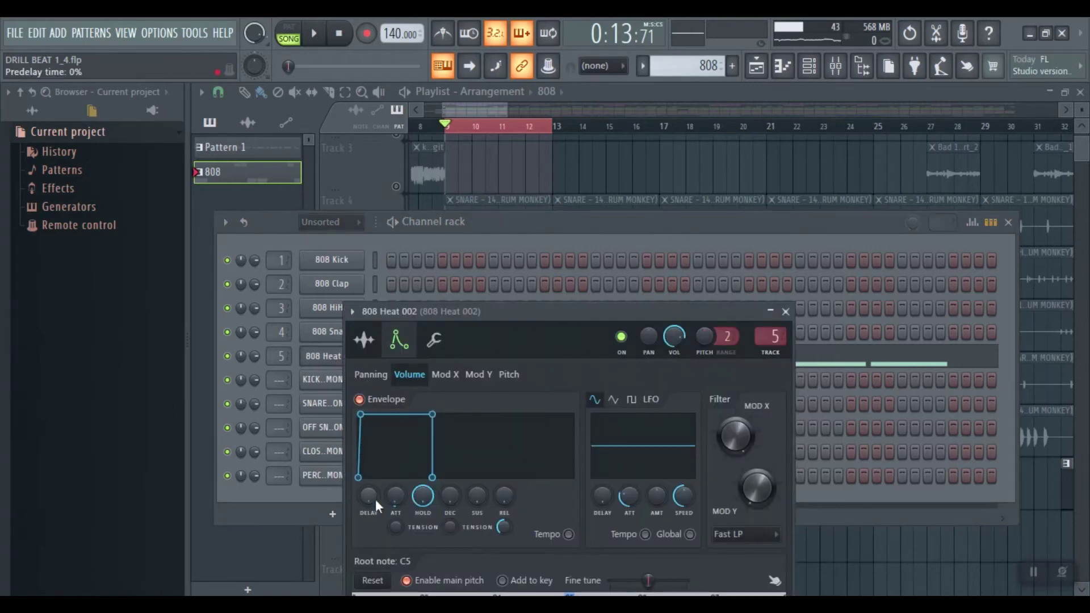
left_click(364, 340)
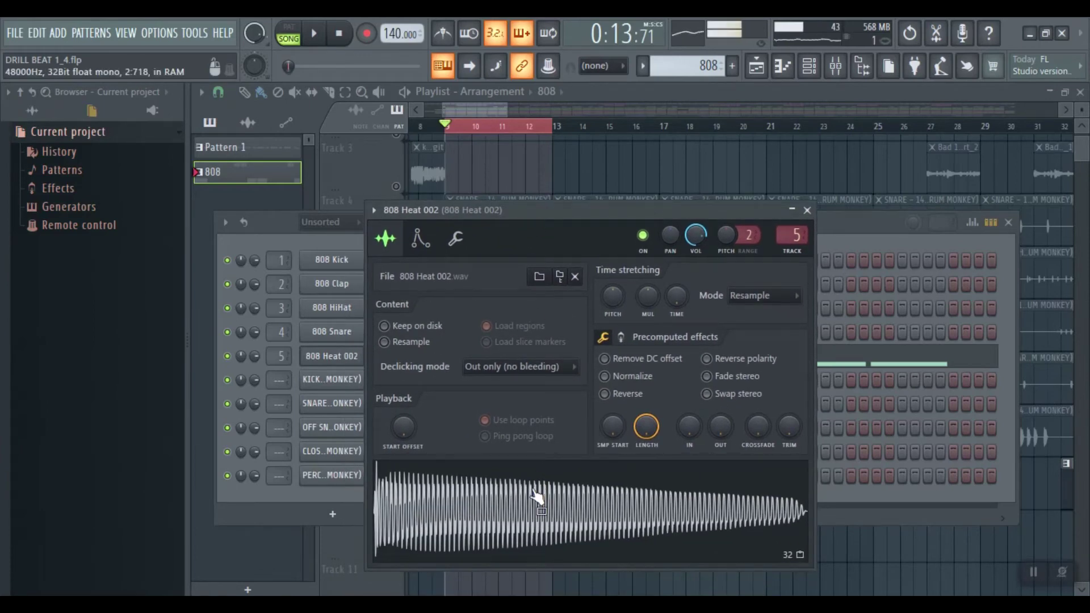
Open the 808 Heat 002 notes in the piano roll and play the whole four-bar pattern
left_click(858, 228)
left_click(449, 361)
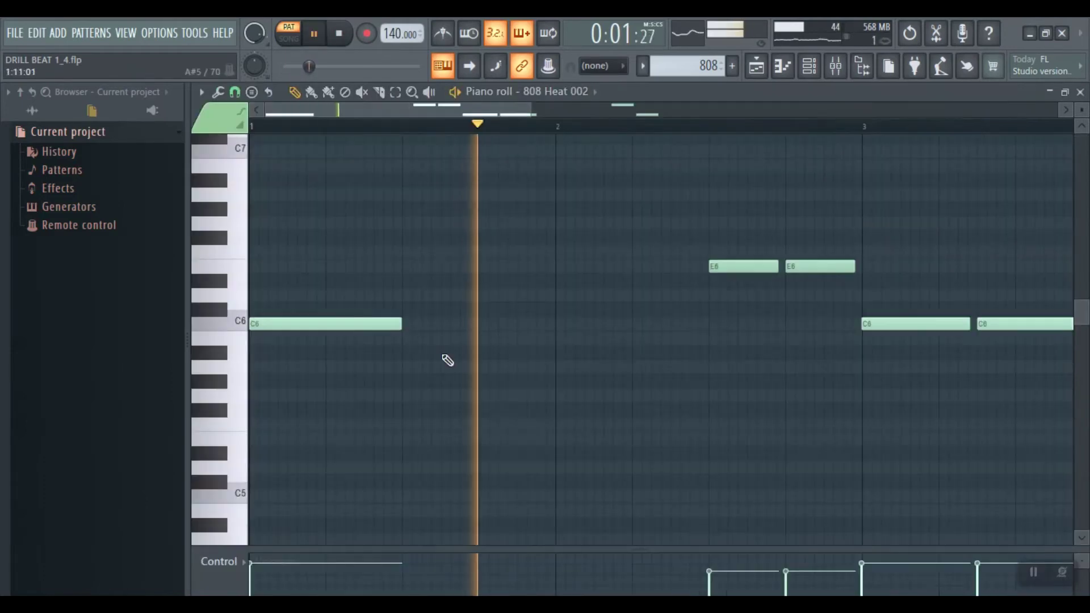
left_click_drag(527, 112, 745, 141)
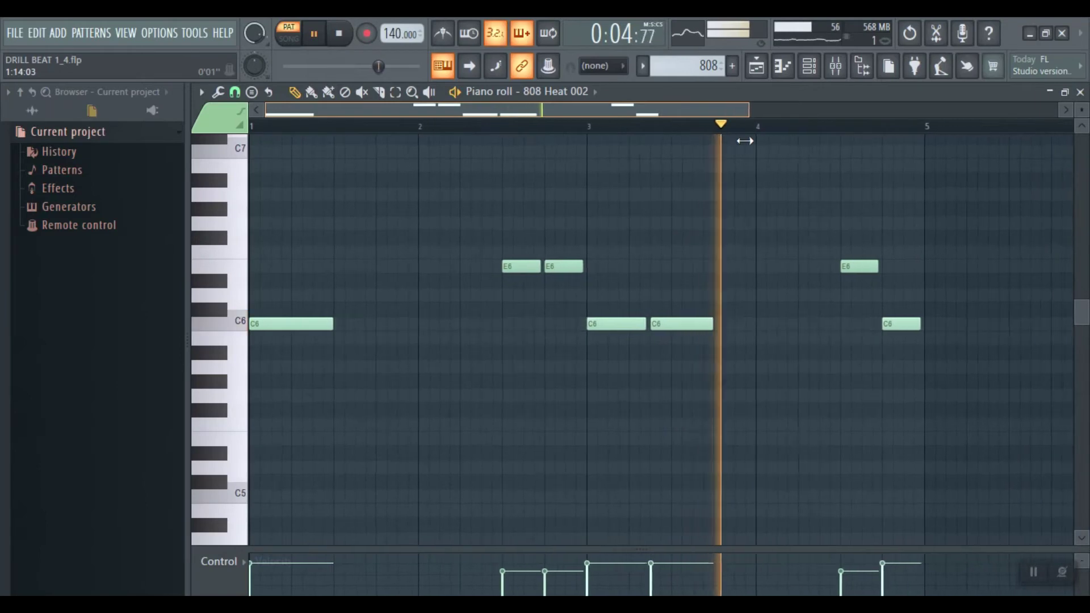
left_click(443, 36)
left_click(442, 40)
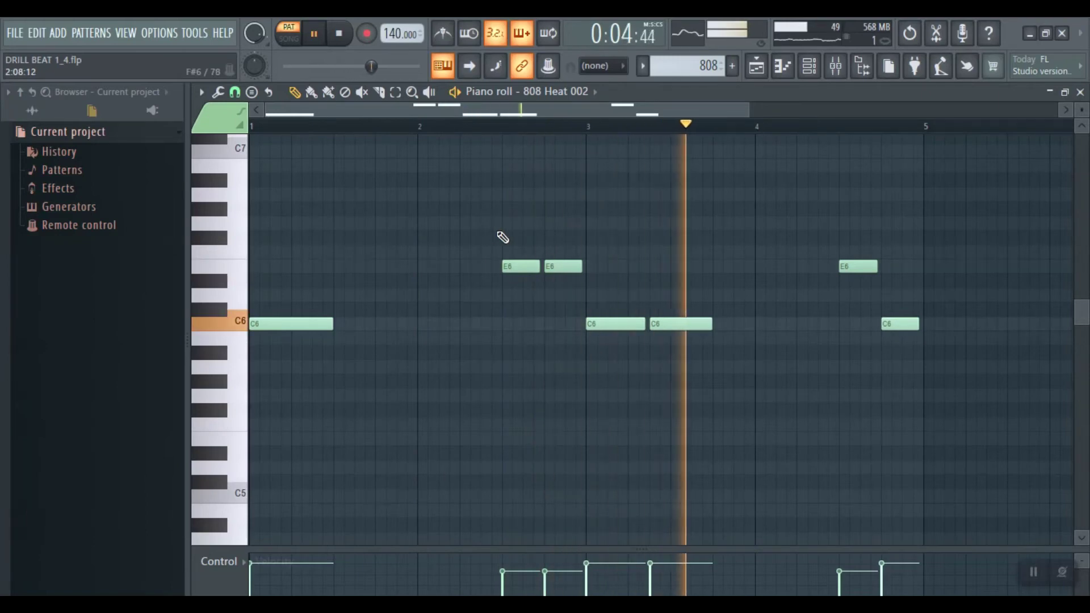
Close the piano roll and channel rack to return to the playlist, and stop playback
key("F7")
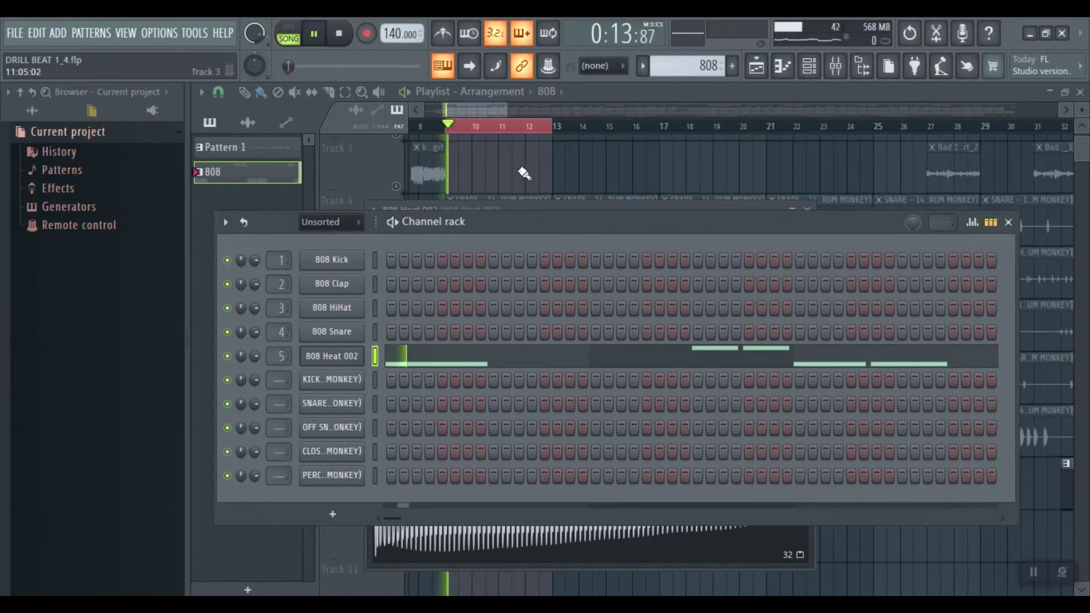
key("F6")
key("space")
Unmute Tracks 4 to 8 alongside the 808, play the loop, and add the melody on Track 1
left_click(396, 450)
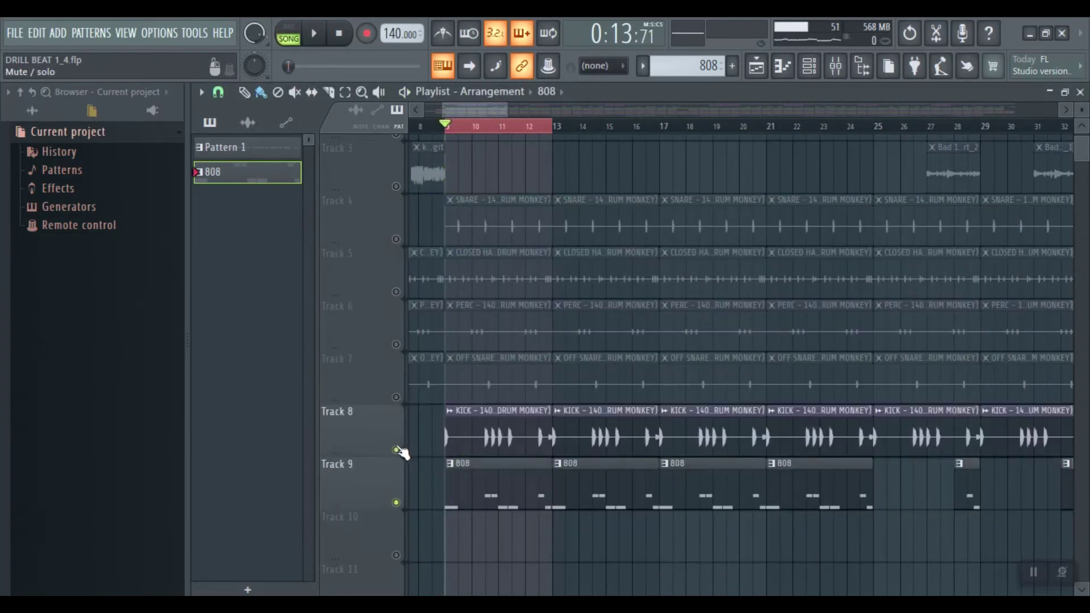
left_click(396, 397)
left_click(397, 345)
left_click(396, 292)
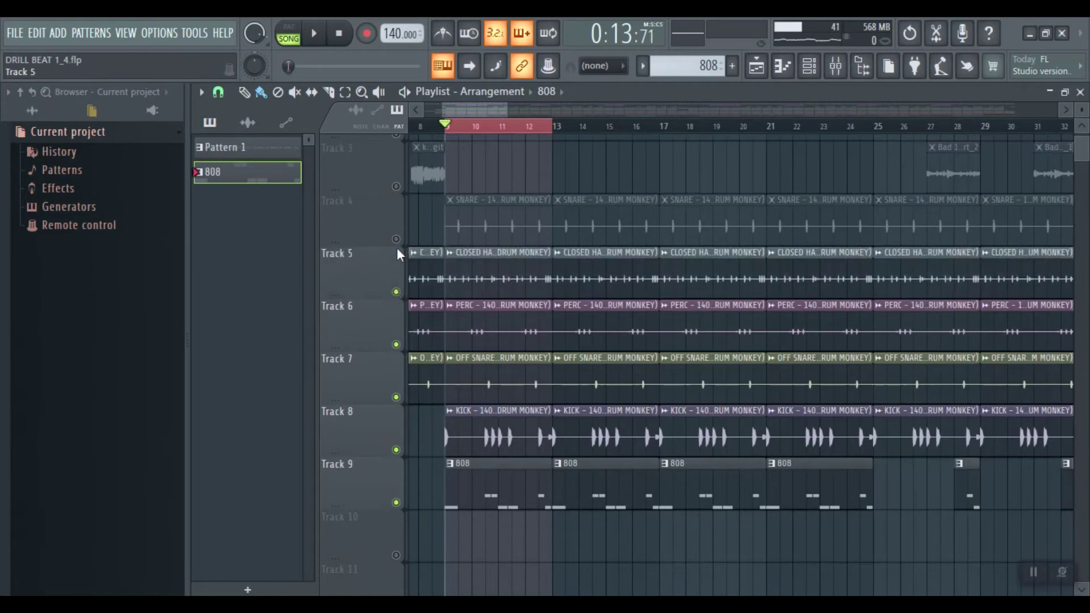
left_click(396, 239)
key("space")
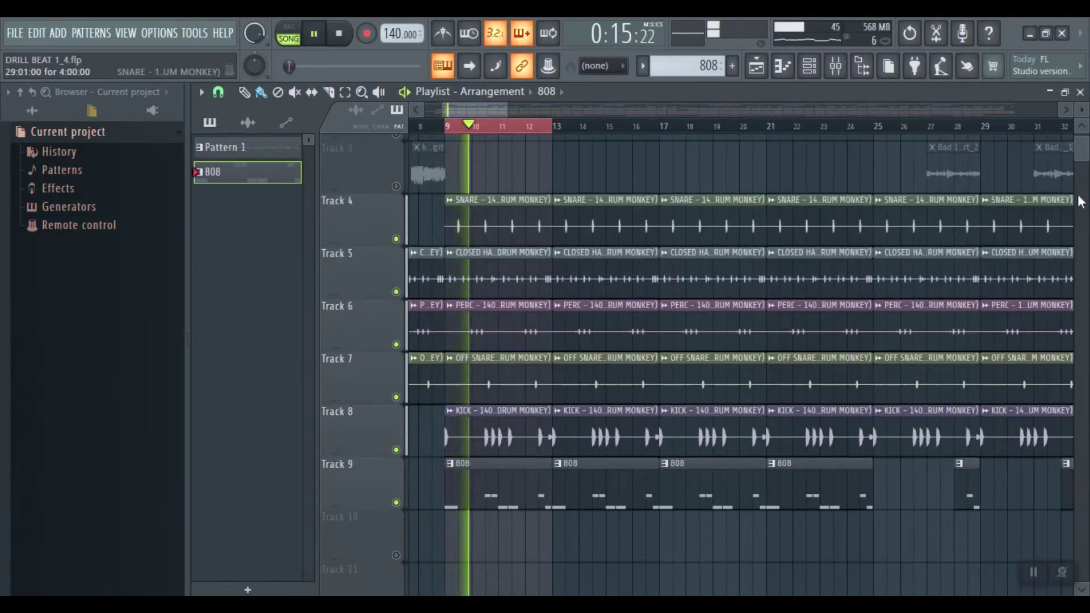
scroll(1079, 152, "up", 3)
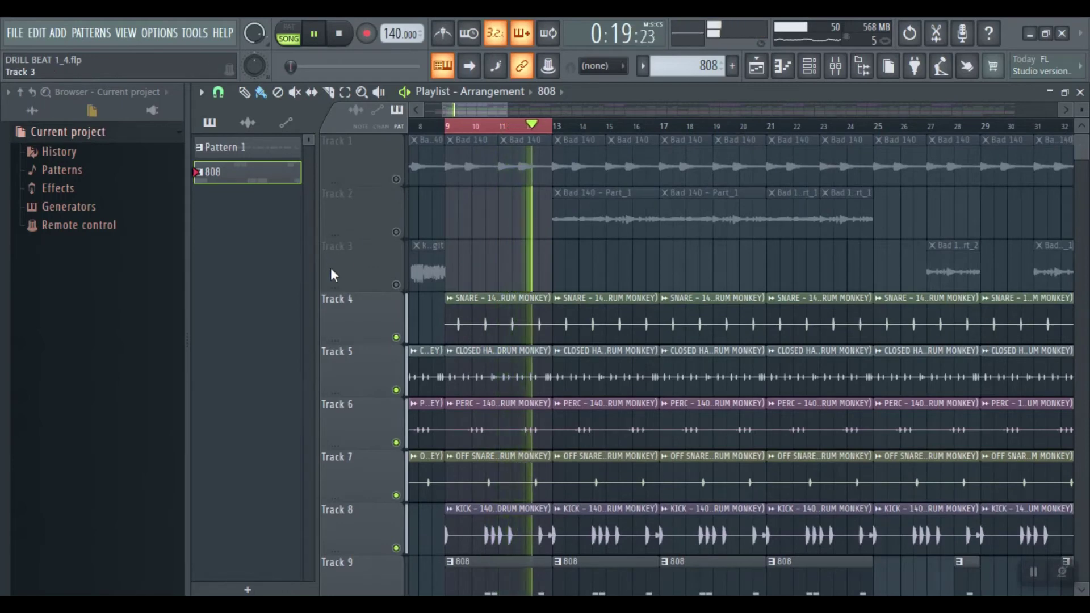
left_click(397, 179)
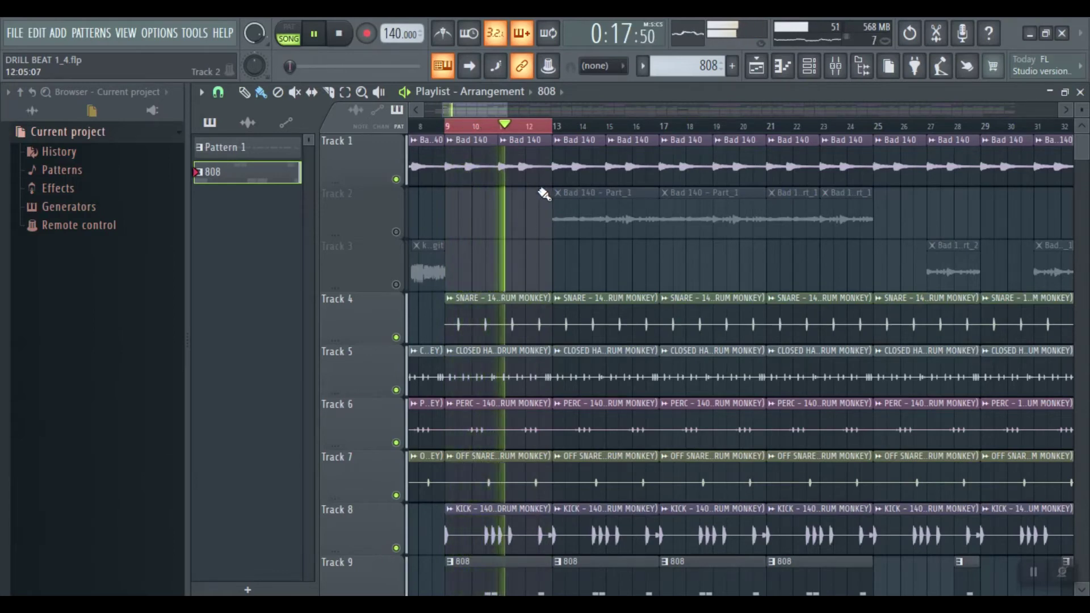
Set the playlist loop range to bars 13 to 17
scroll(539, 139, "right", 2)
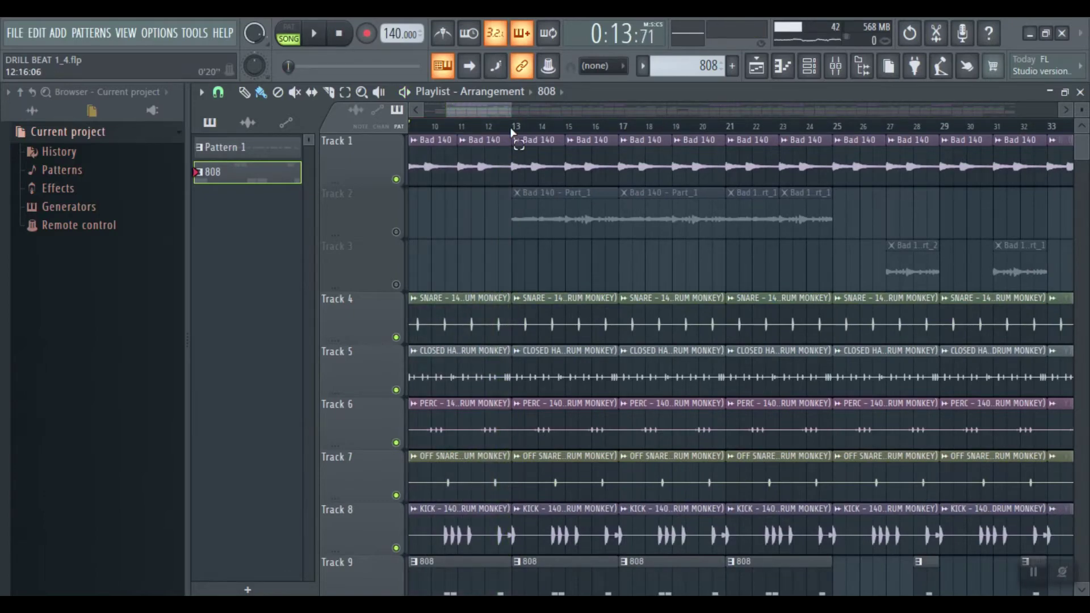
left_click_drag(512, 132, 618, 131)
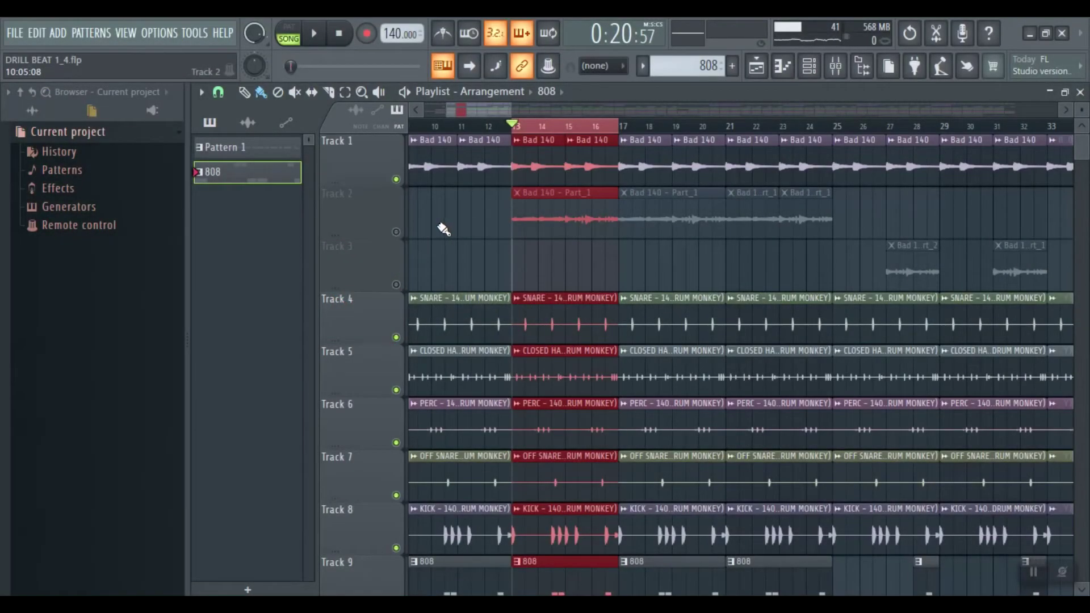
Solo Track 2 and open the sample settings of its Bad 140 - Part_1 clip at bar 13
left_click(397, 233, "ctrl")
double_click(540, 227)
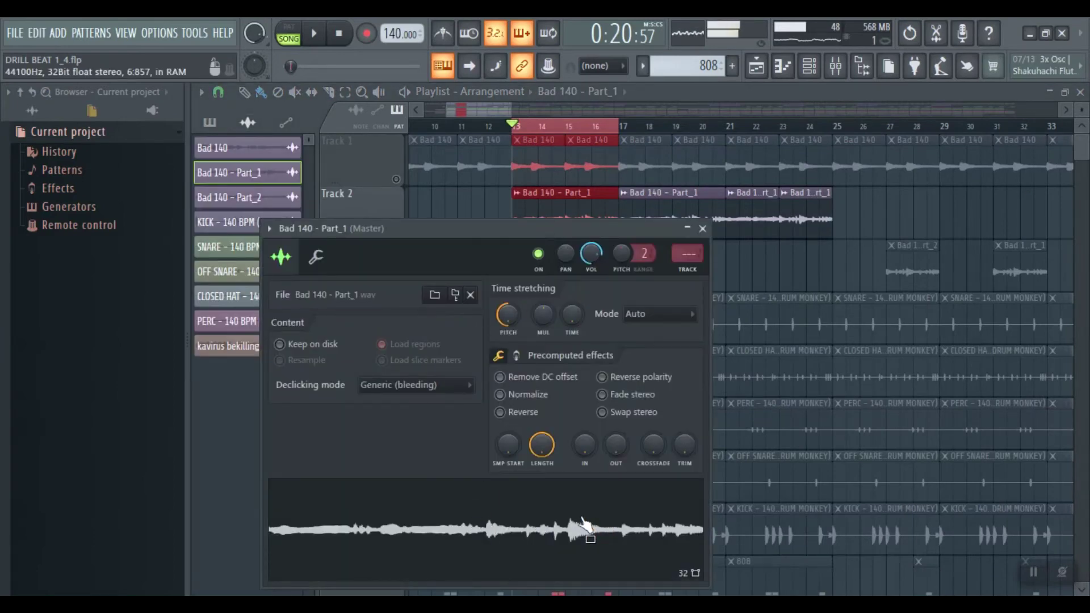
left_click_drag(588, 229, 759, 236)
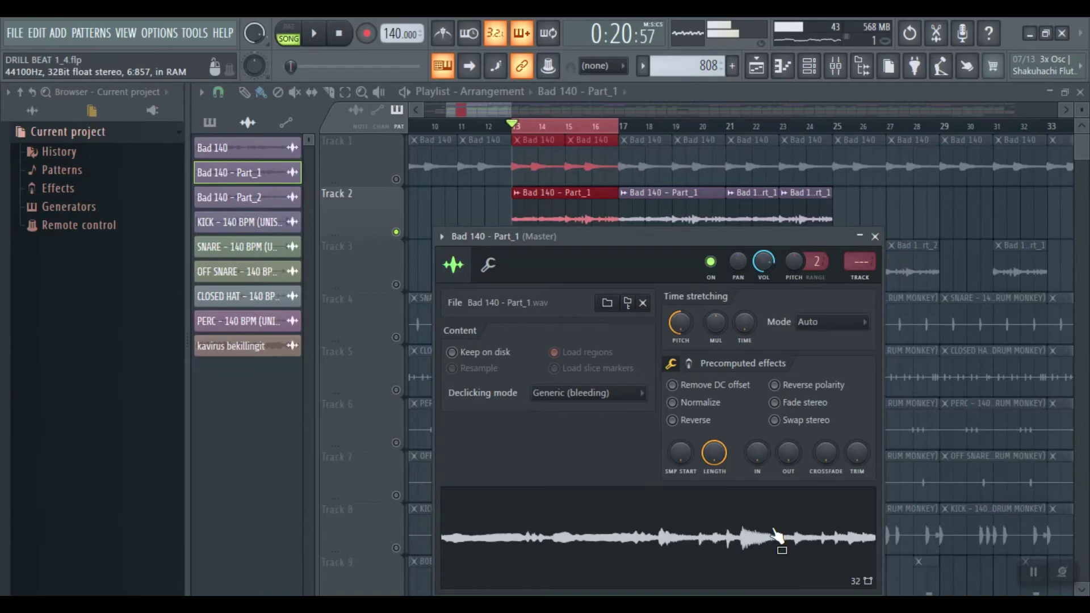
left_click_drag(692, 233, 686, 193)
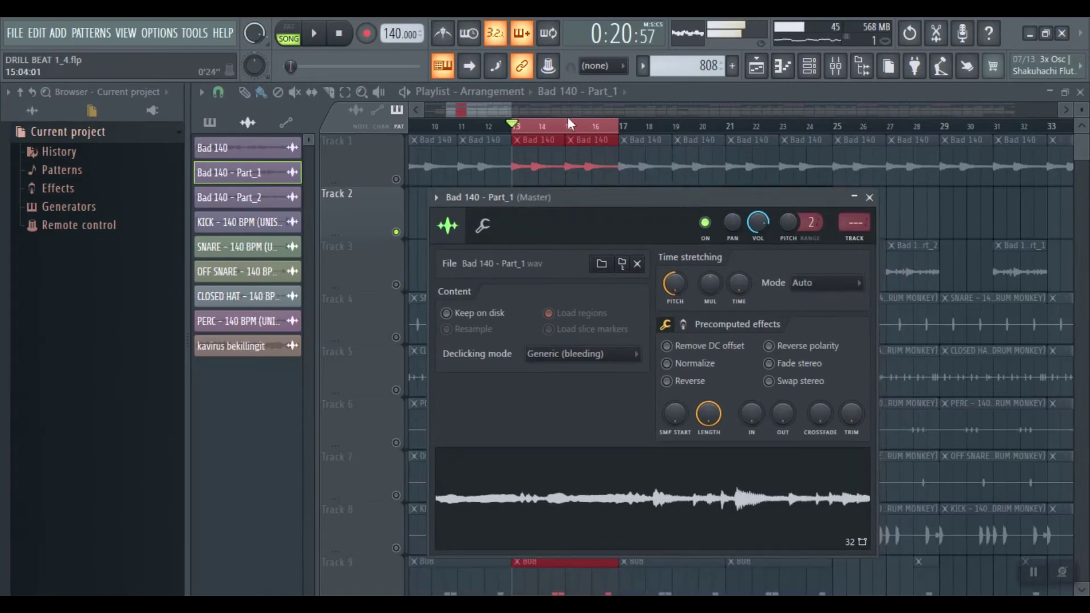
Play the loop with Track 2 over the metronome, bring in the snare on Track 4, and switch the metronome off
left_click(483, 110)
key("space")
left_click(493, 260)
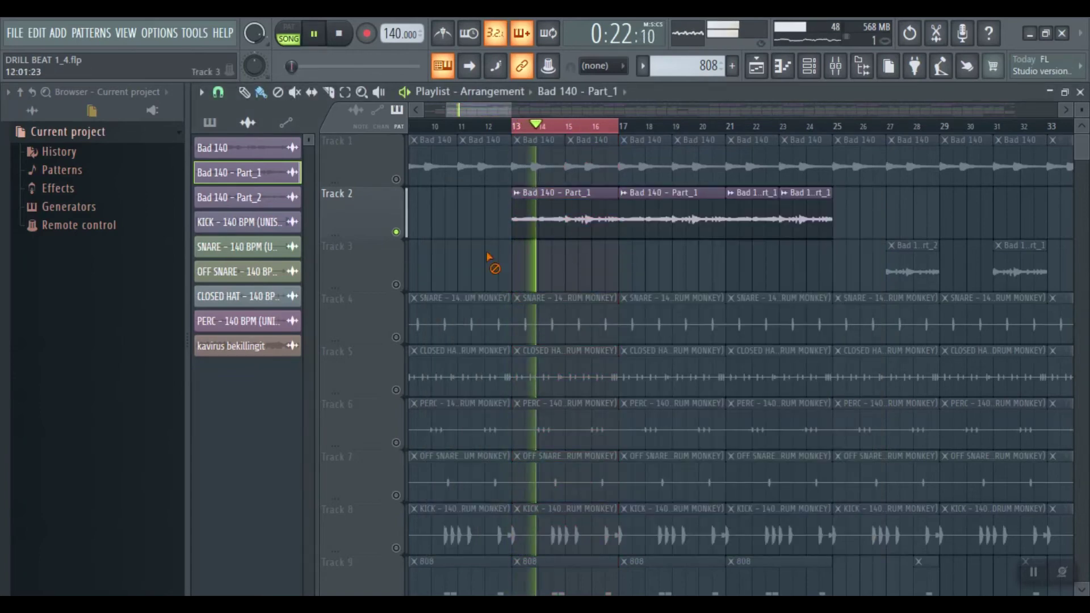
left_click(452, 33)
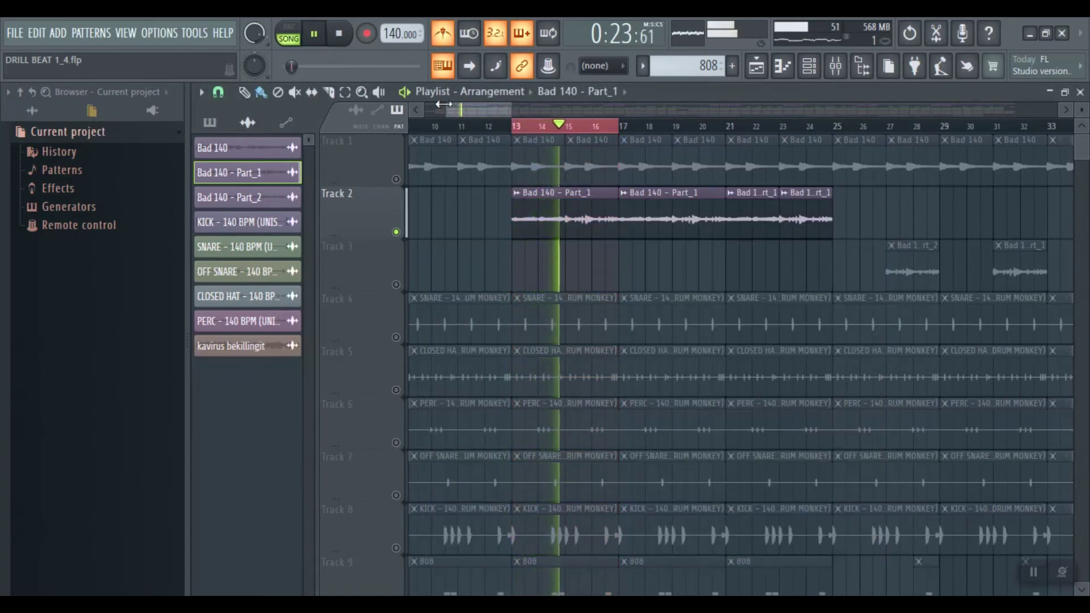
left_click(396, 338)
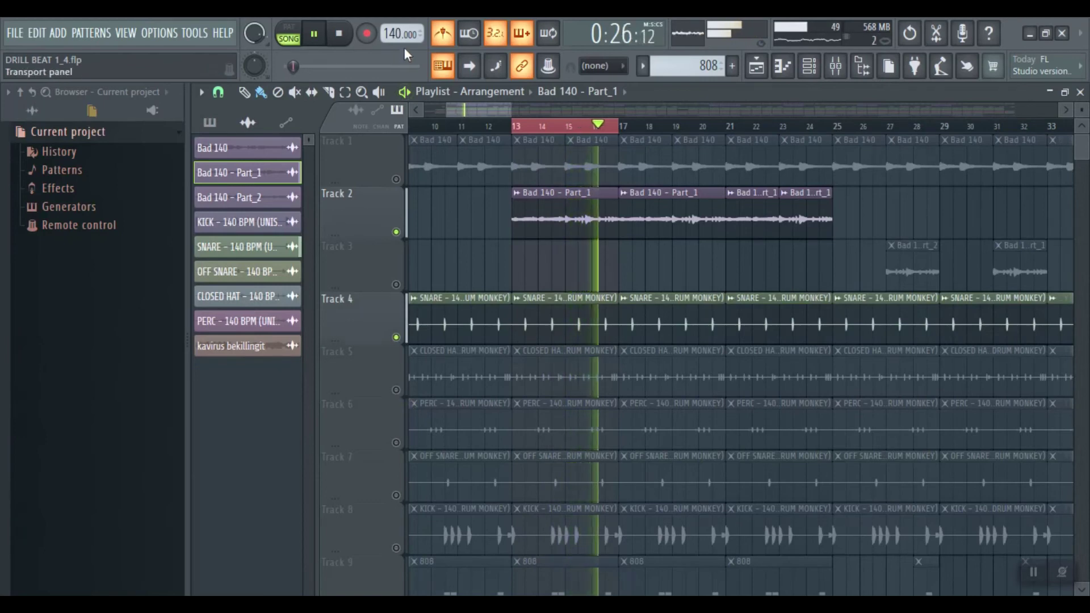
left_click(449, 41)
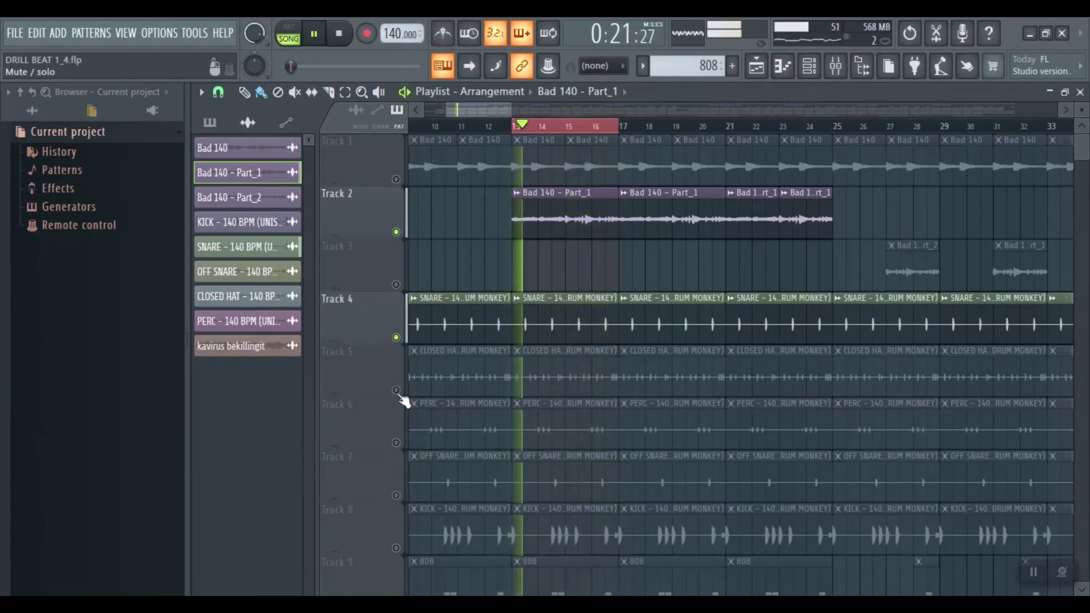
Unmute the closed hat, percussion, off snare and kick on Tracks 5 to 8 while the loop plays
left_click(396, 390)
left_click(396, 443)
left_click(396, 495)
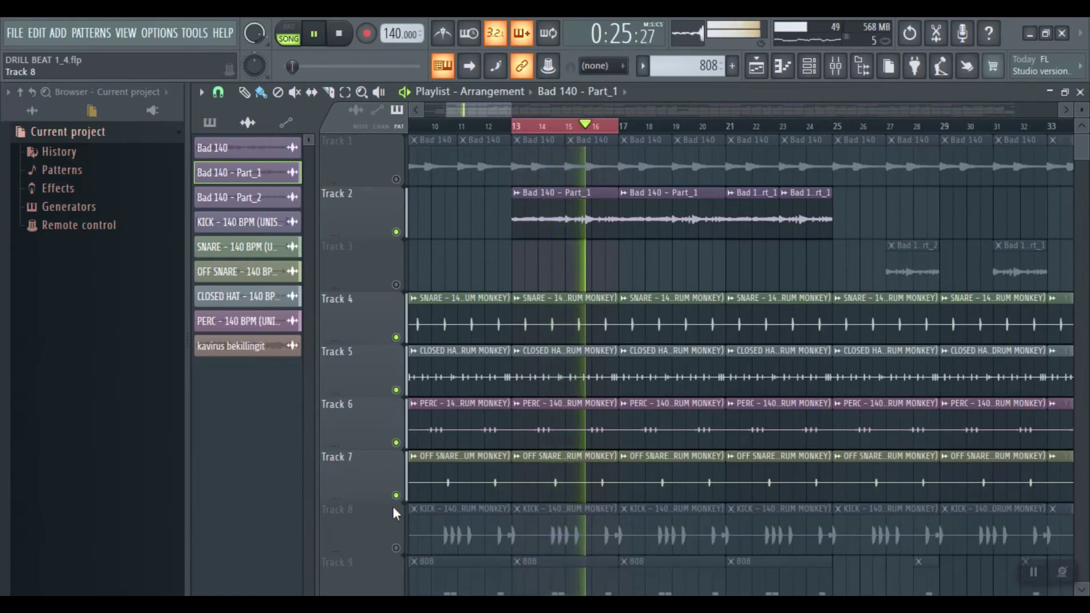
left_click(397, 495)
left_click(396, 495)
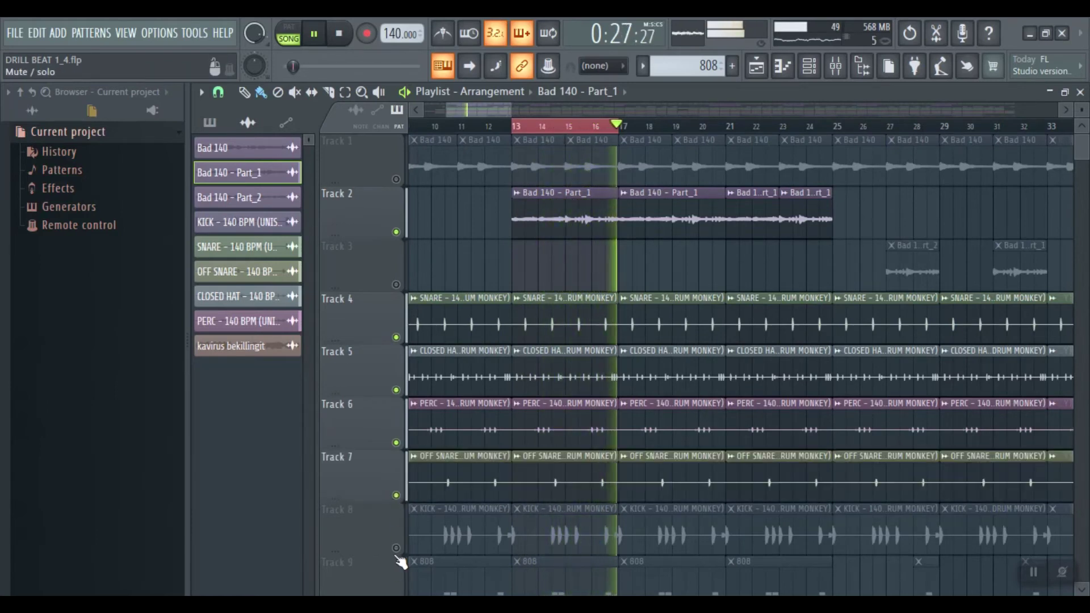
left_click(397, 548)
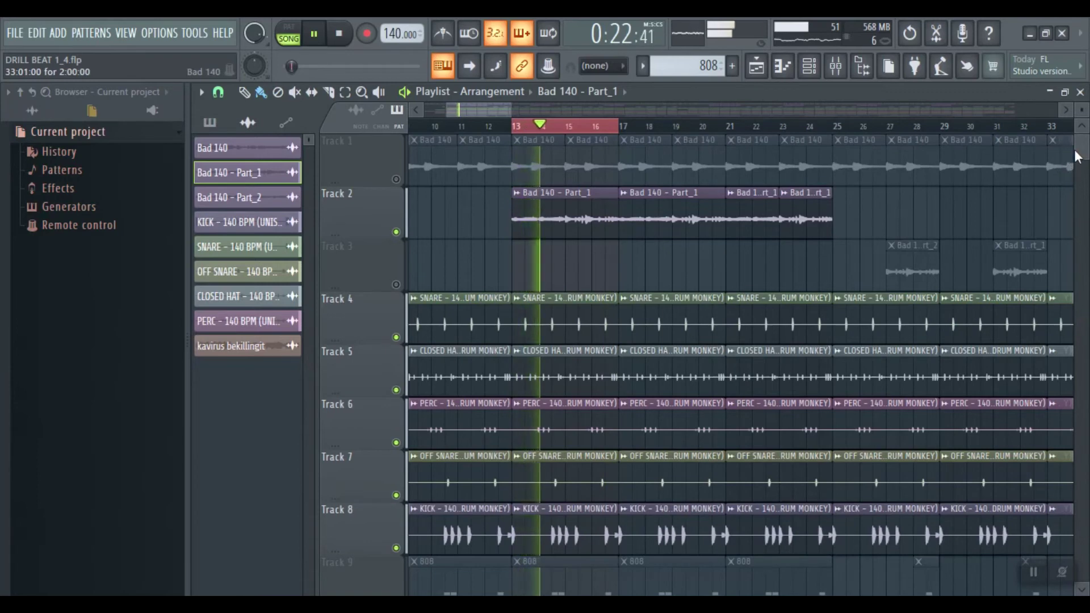
Unmute the 808 on Track 9 and the Bad 140 melody on Track 1 during playback
scroll(1035, 205, "down", 1)
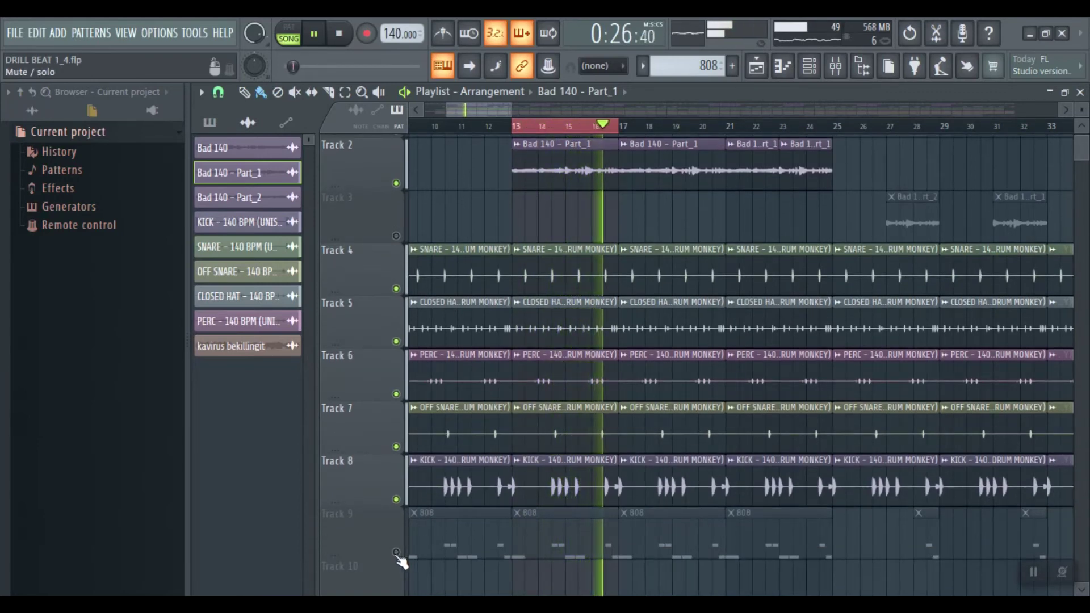
left_click(396, 552)
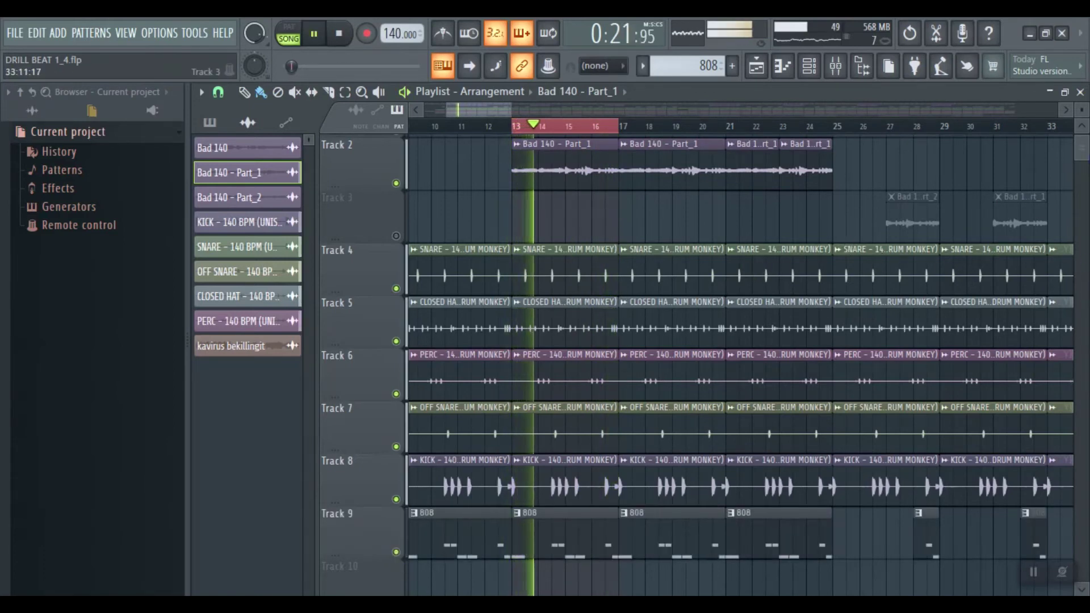
scroll(697, 184, "up", 1)
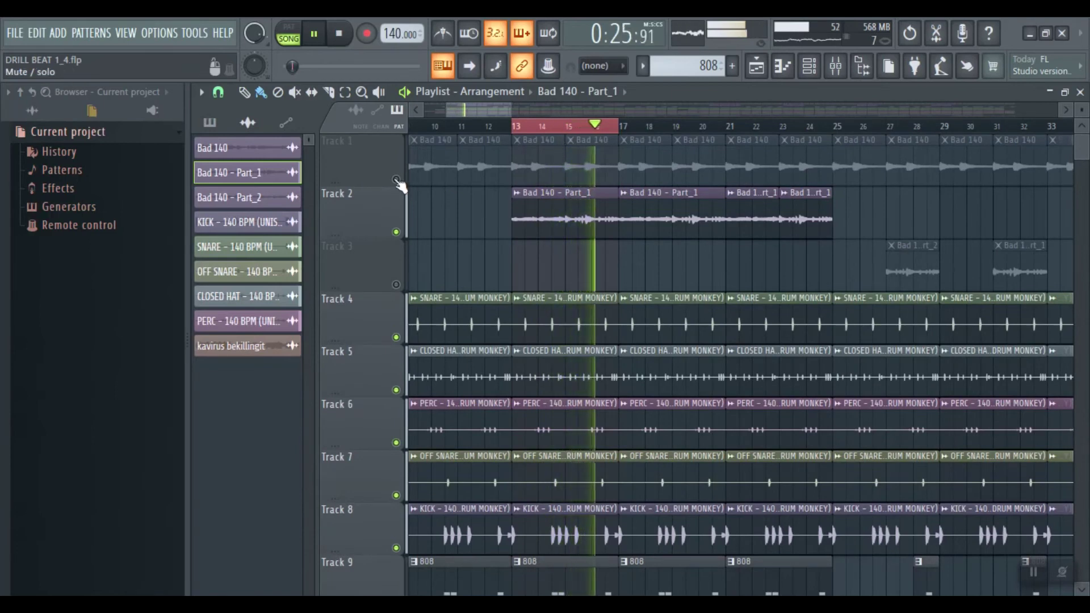
left_click(397, 180)
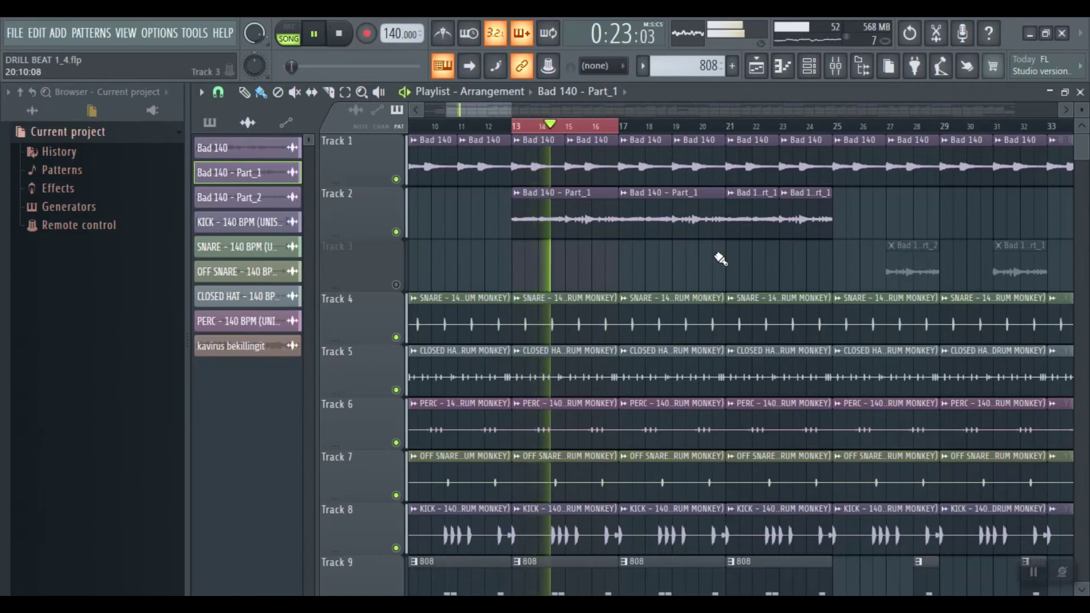
Clear the loop range, play the full mix onward while viewing the following bars, and stop playback
key("ctrl+d")
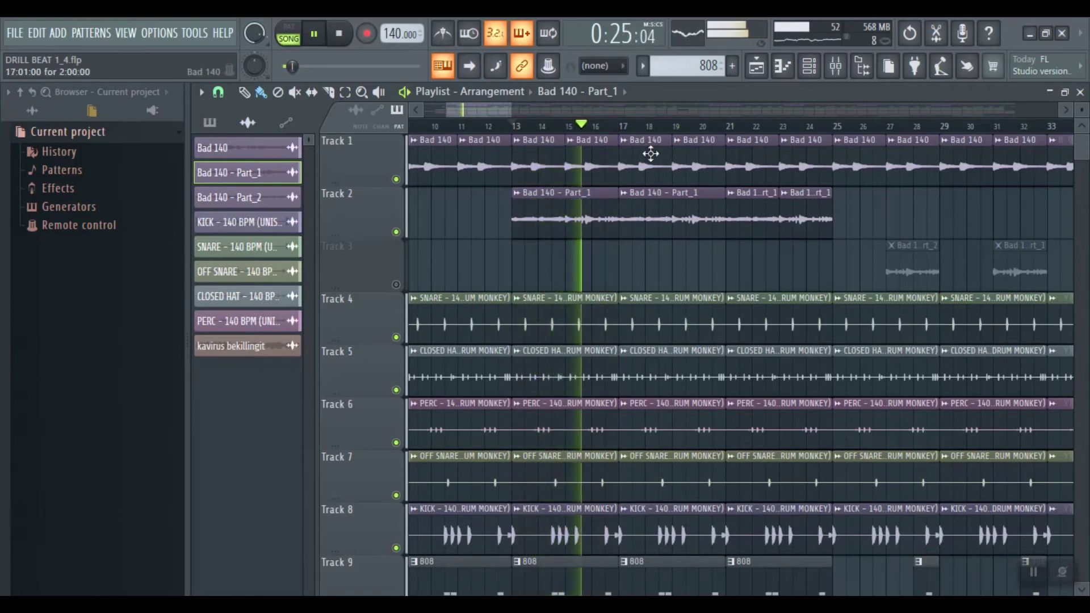
left_click_drag(502, 115, 526, 108)
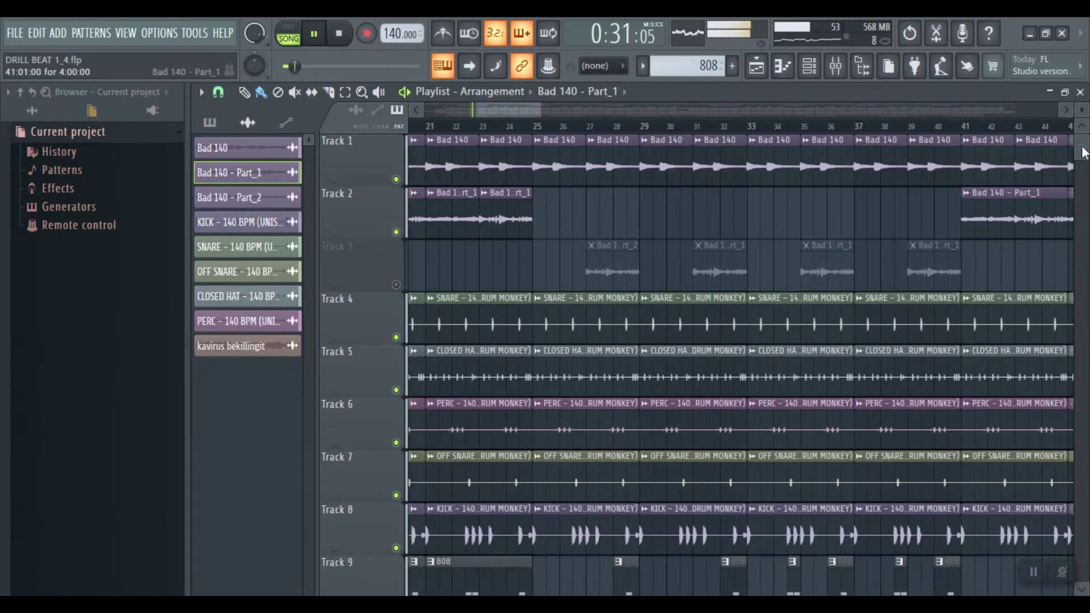
scroll(964, 171, "down", 2)
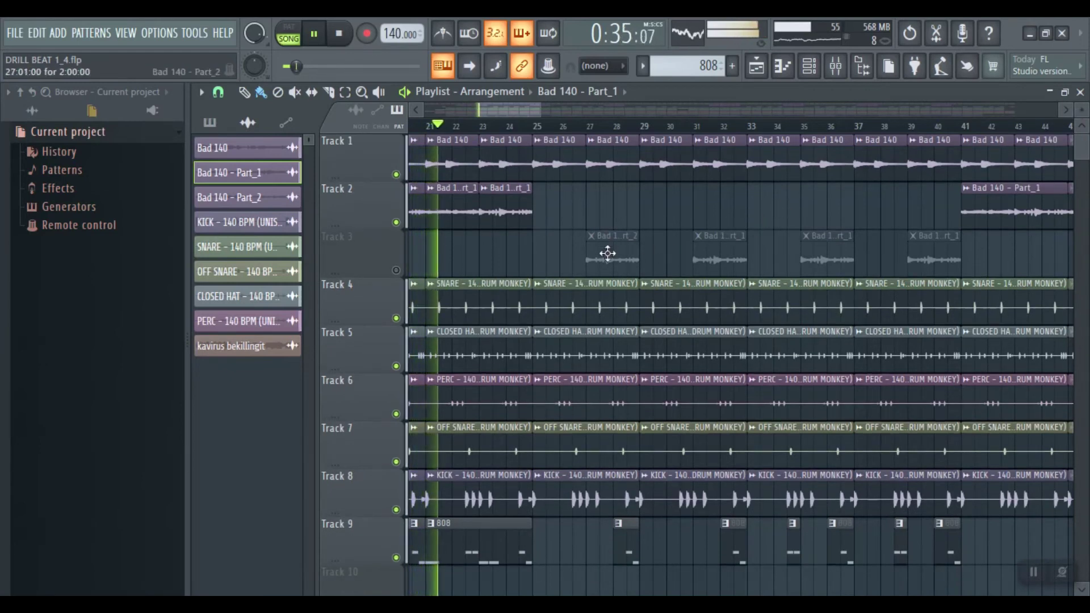
key("space")
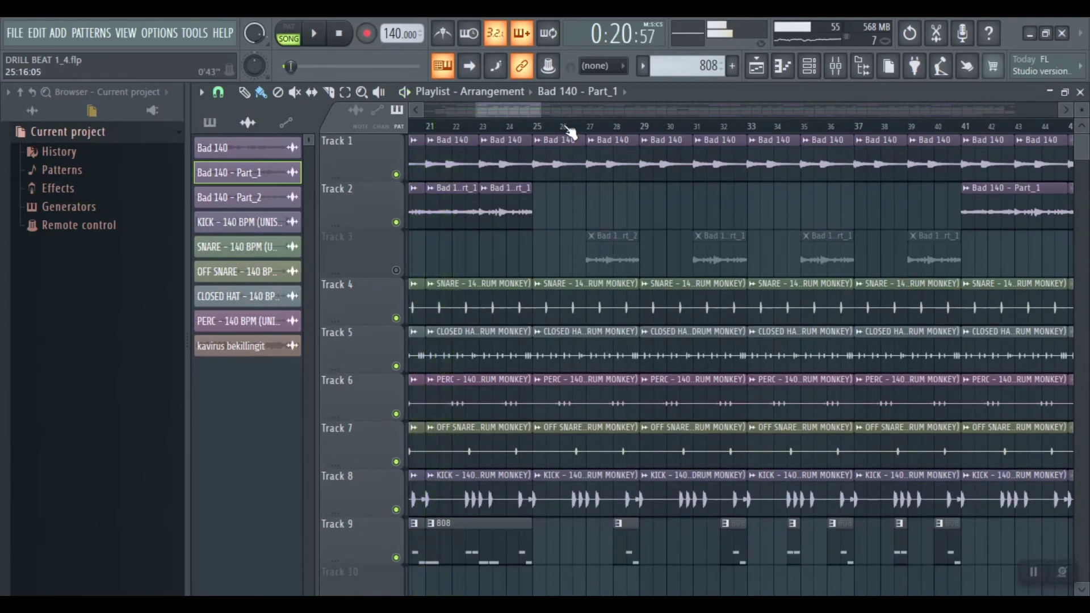
Set the playlist loop range to bars 27 to 29 and solo Track 3
left_click_drag(595, 130, 632, 129)
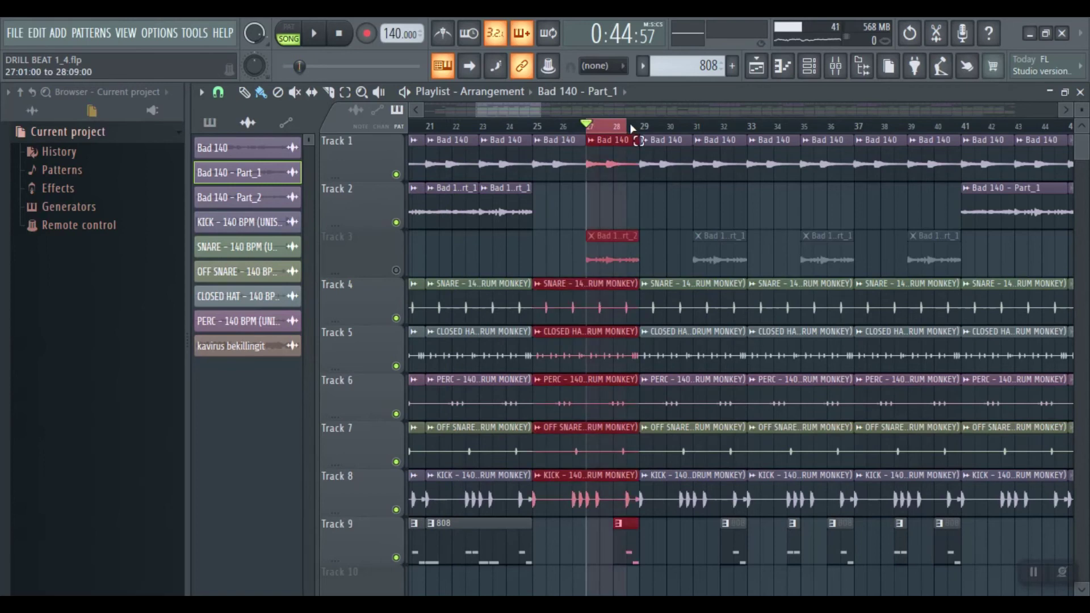
right_click(404, 272)
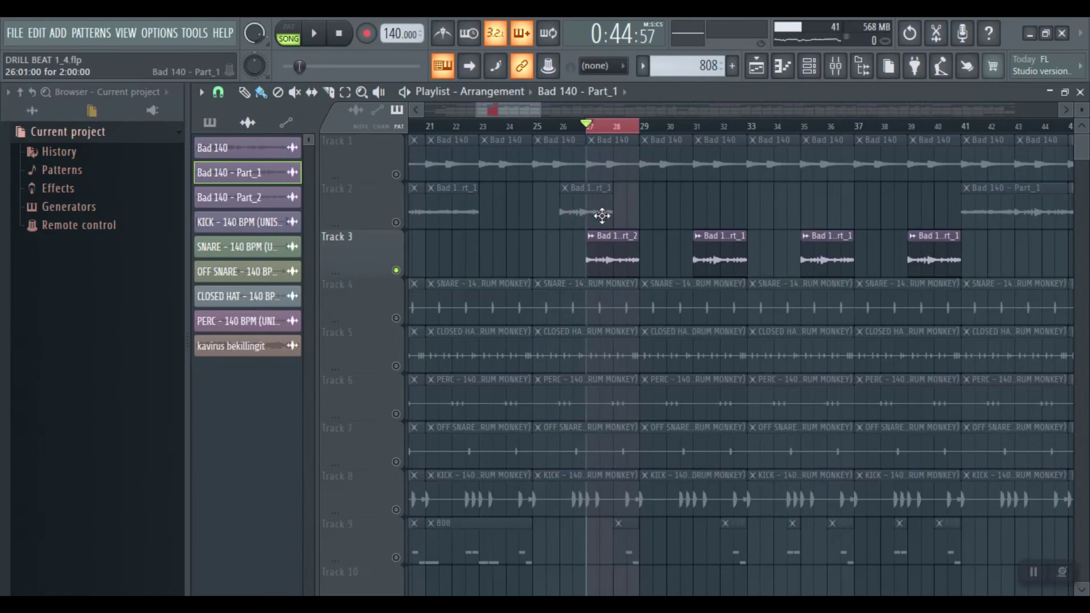
Remove the Bad 140 - Part_1 clip at bar 26 on Track 2 and briefly play the loop
left_click_drag(588, 221, 585, 216)
key("space")
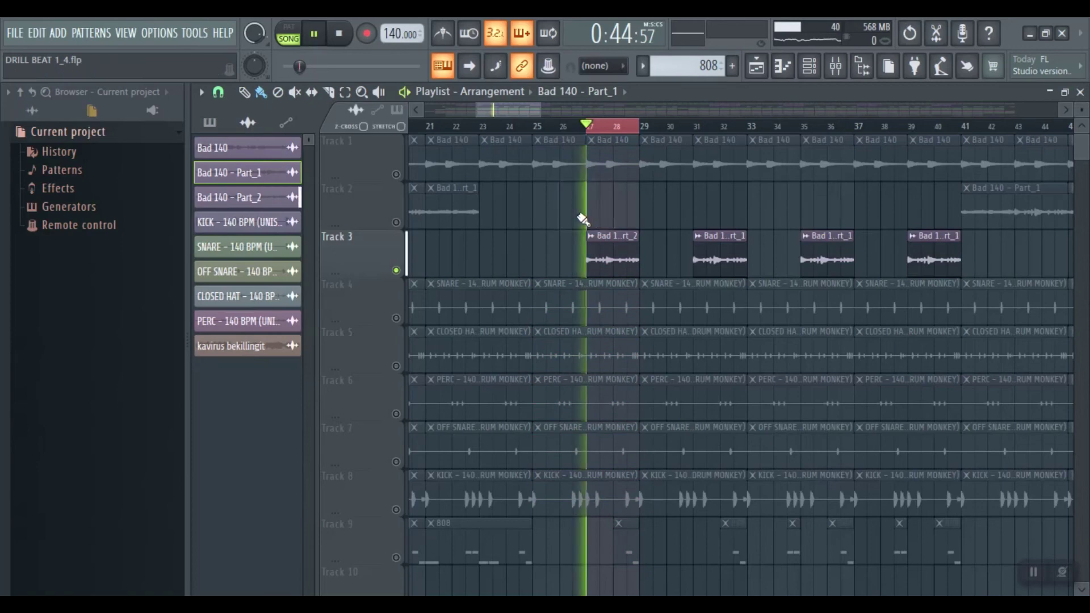
key("space")
Open the sample settings of the Bad 140 - Part_2 clip, examine its time-stretching pitch control, and close them
double_click(612, 260)
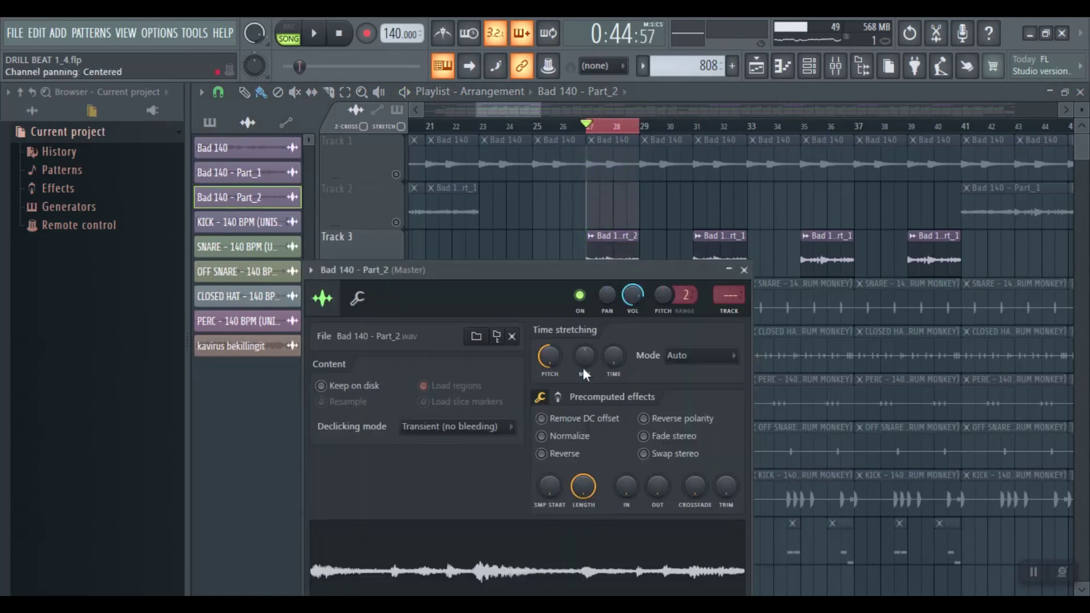
left_click_drag(550, 365, 549, 345)
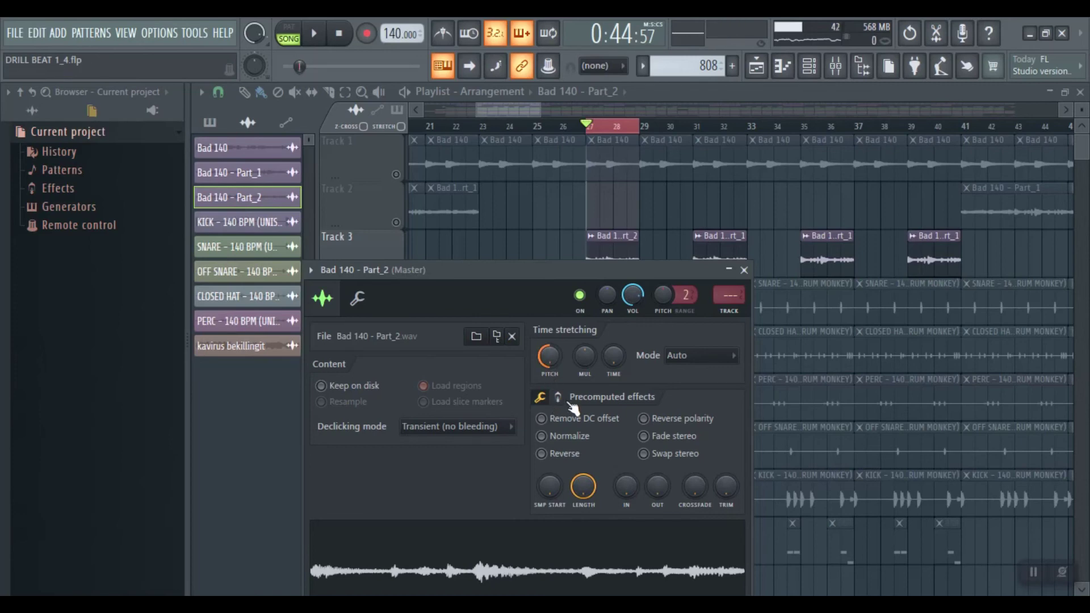
key("Escape")
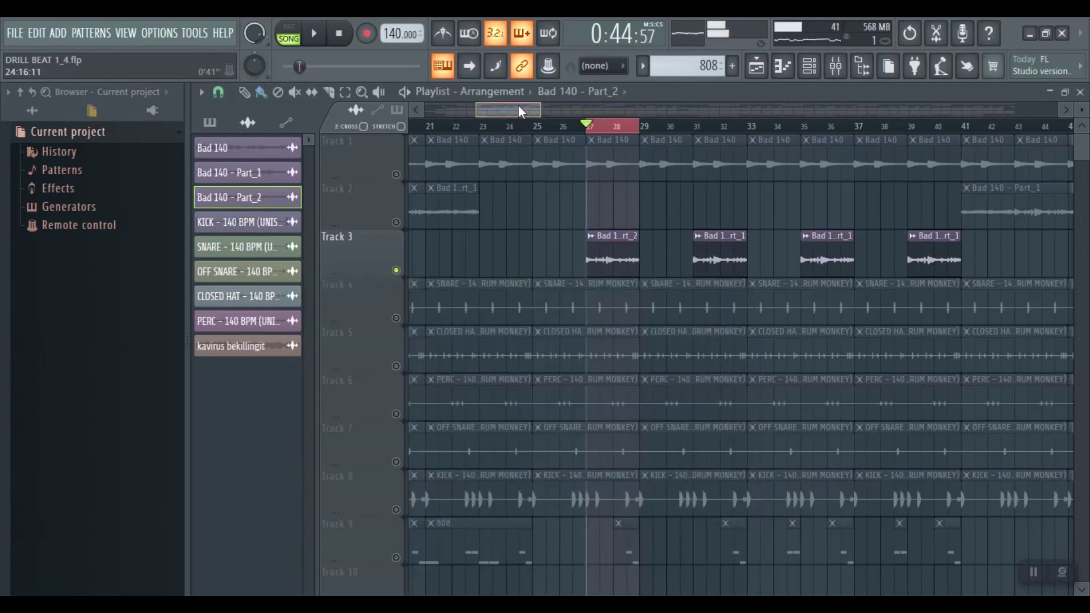
Play the loop with Track 3 and unmute Track 1 and Tracks 4 to 7 one after another
key("space")
left_click(395, 175)
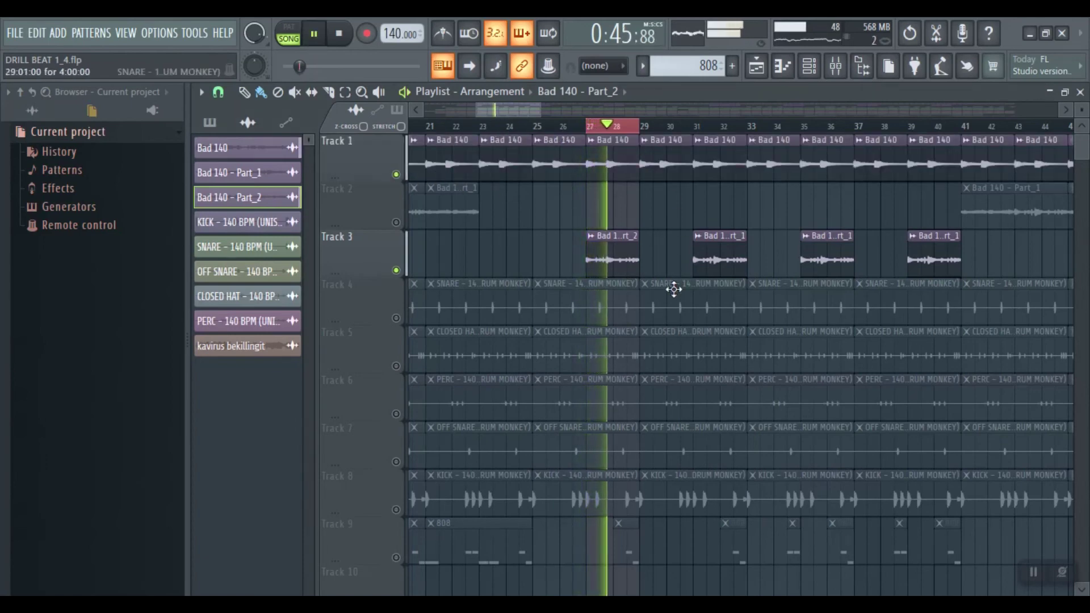
left_click(395, 319)
left_click(396, 366)
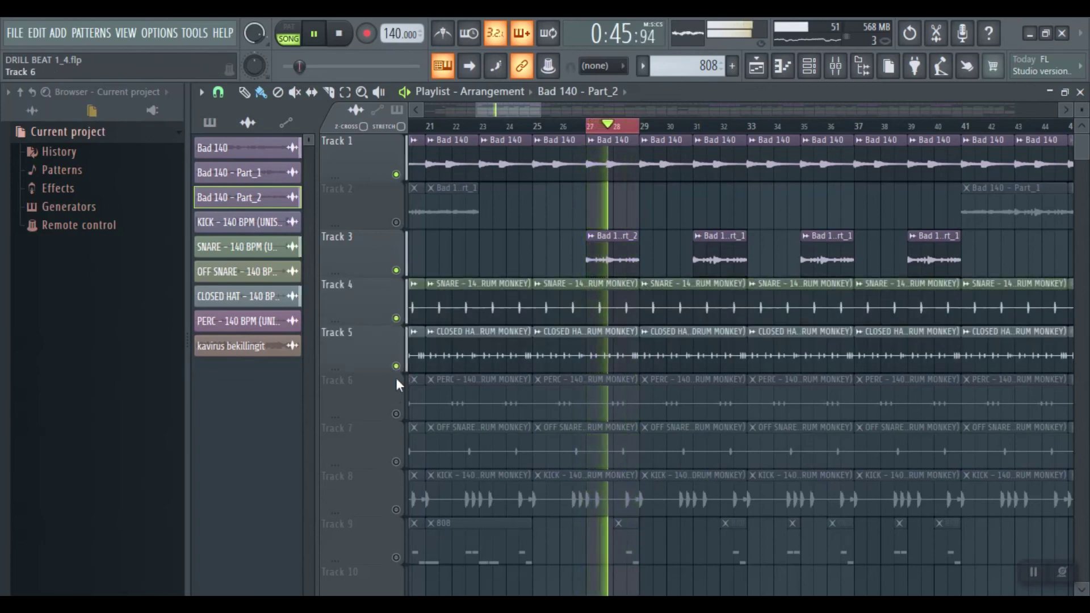
left_click(396, 414)
left_click(396, 462)
Stop playback, clear the loop range, and restart the song from bar 23
key("space")
left_click(485, 140)
left_click(487, 136)
key("space")
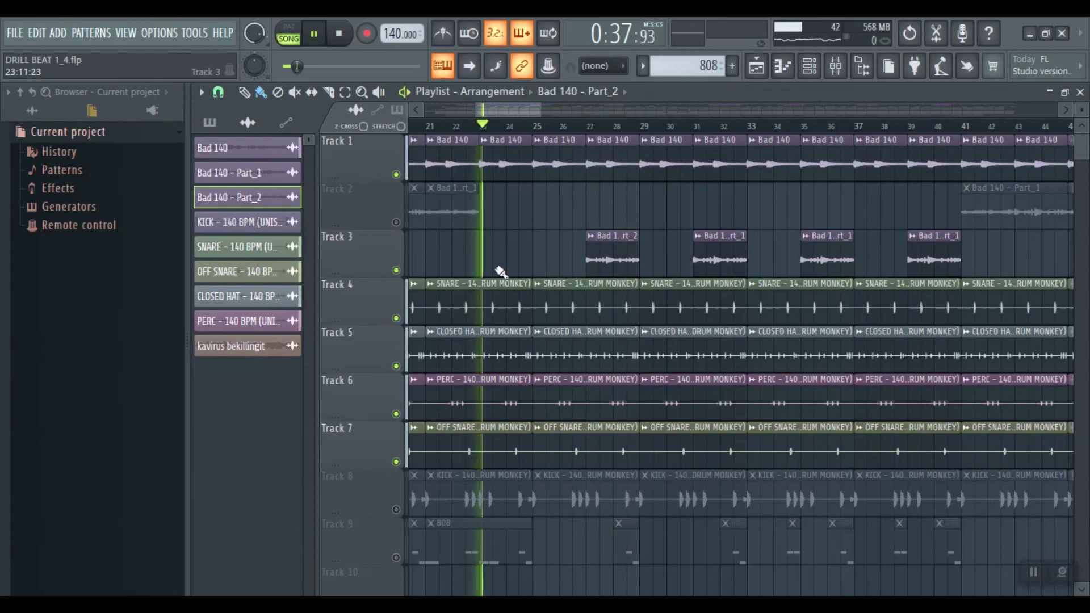
Unmute the kick on Track 8, the 808 on Track 9 and the Part_1 clips on Track 2 during playback
left_click(395, 509)
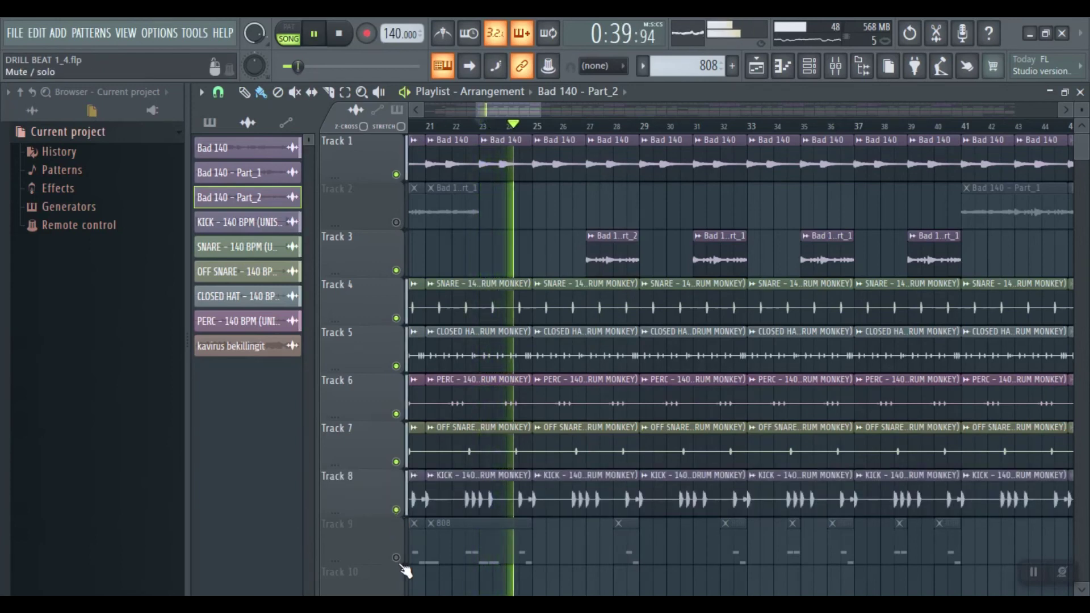
left_click(396, 557)
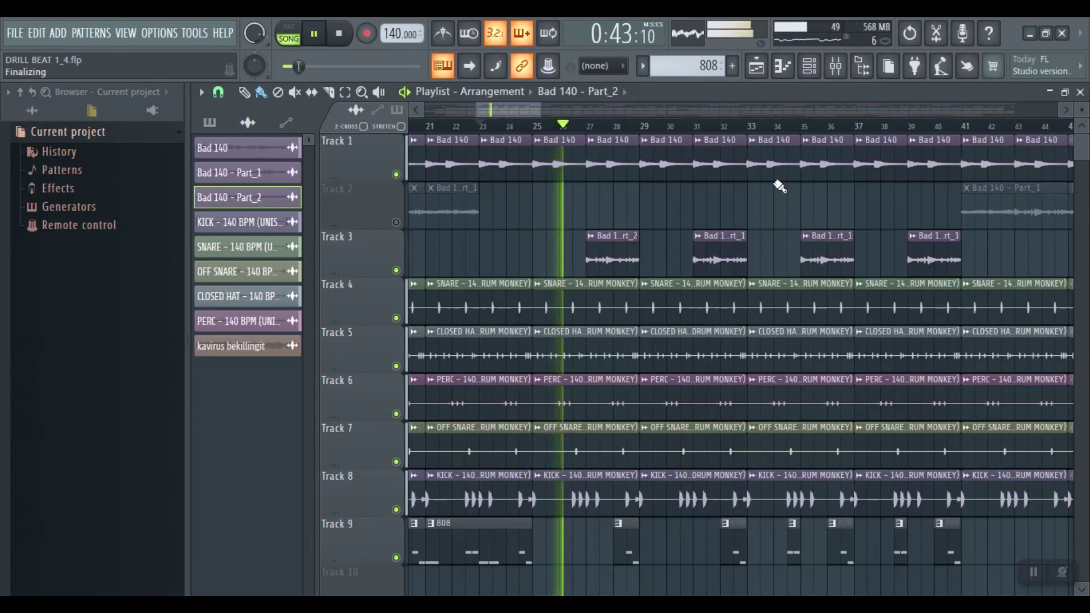
left_click(396, 222)
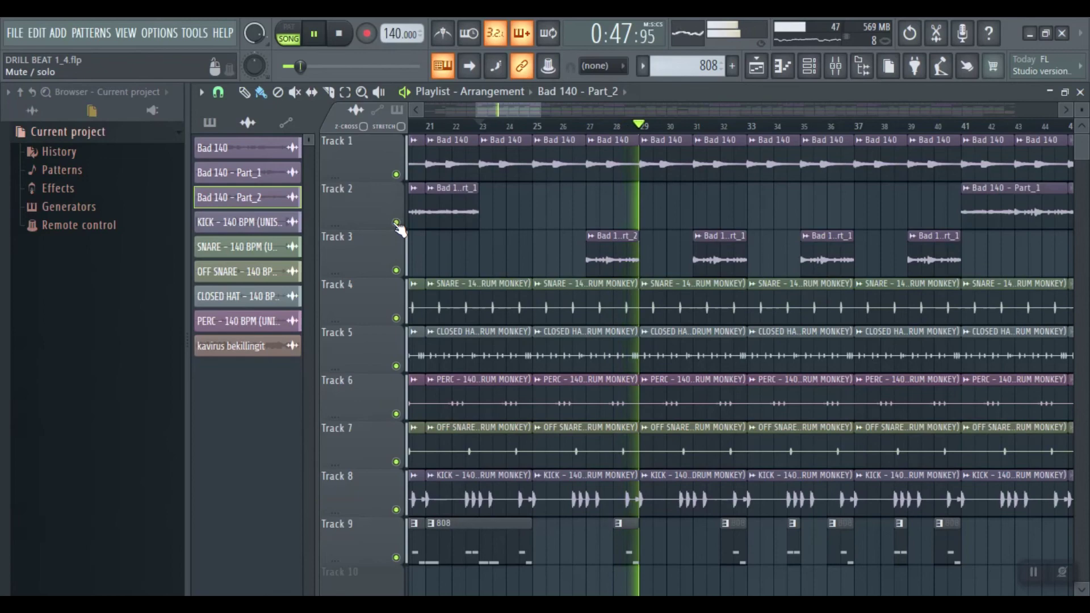
Replace the Track 3 clip at bar 35 with Bad 140 - Part_2 and play the arrangement from there
scroll(635, 126, "down", 3)
scroll(635, 126, "down", 2)
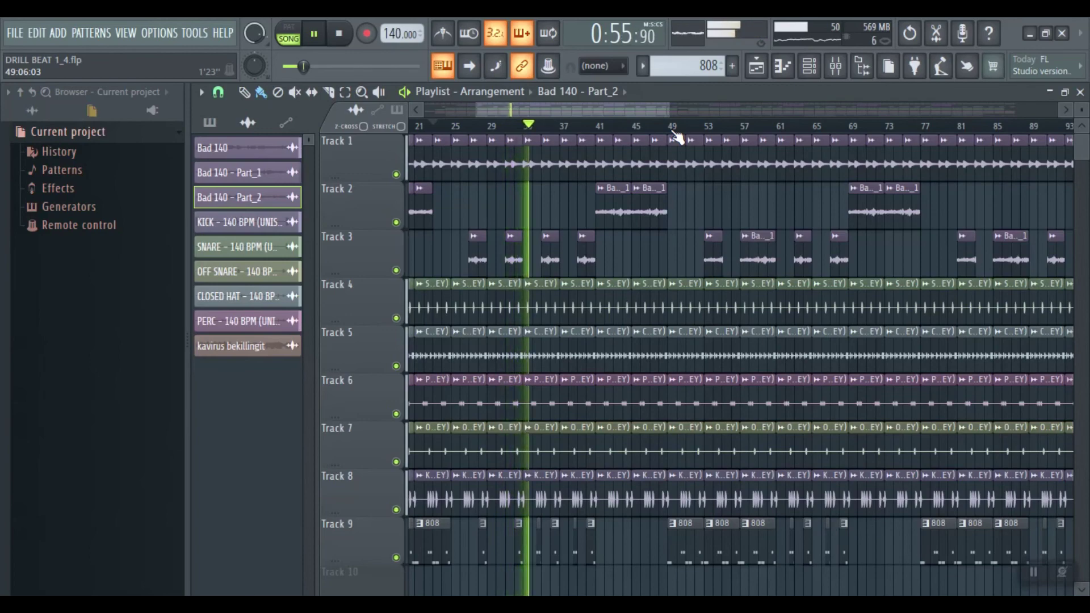
left_click_drag(665, 108, 580, 91)
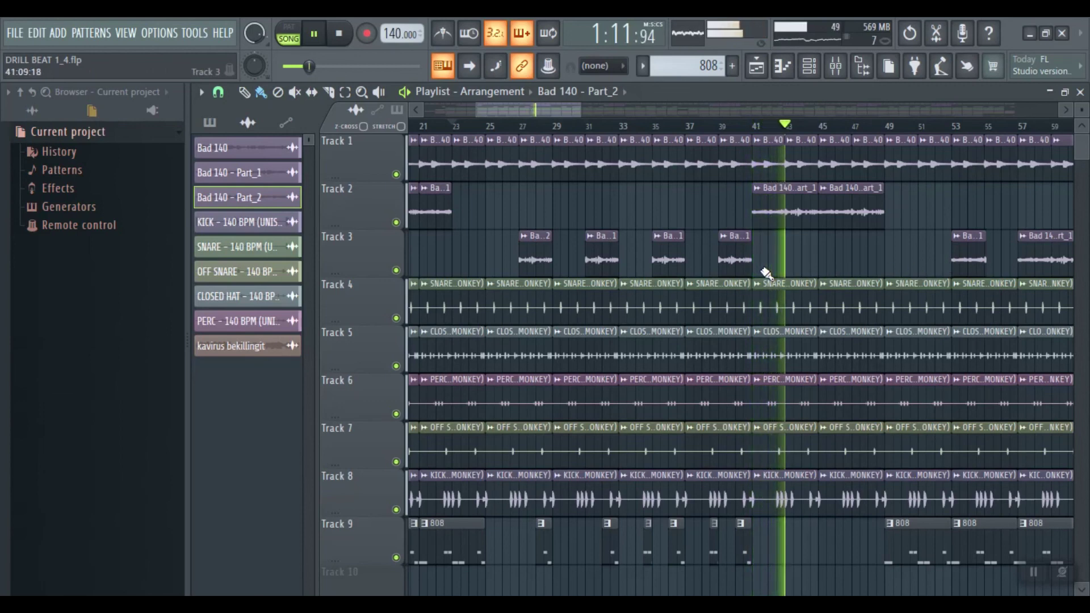
left_click(668, 249)
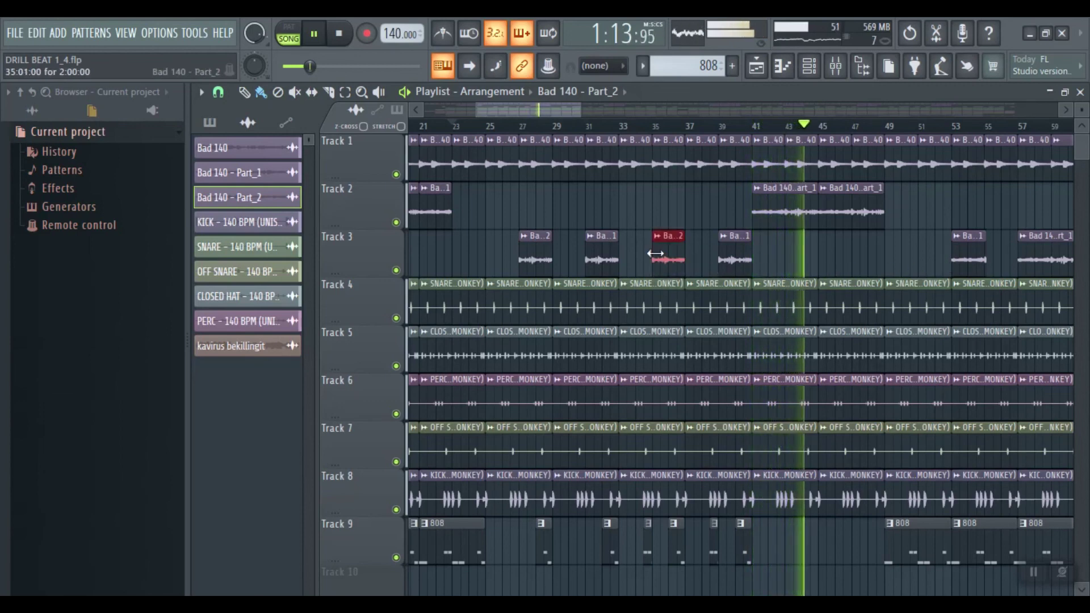
left_click(658, 128)
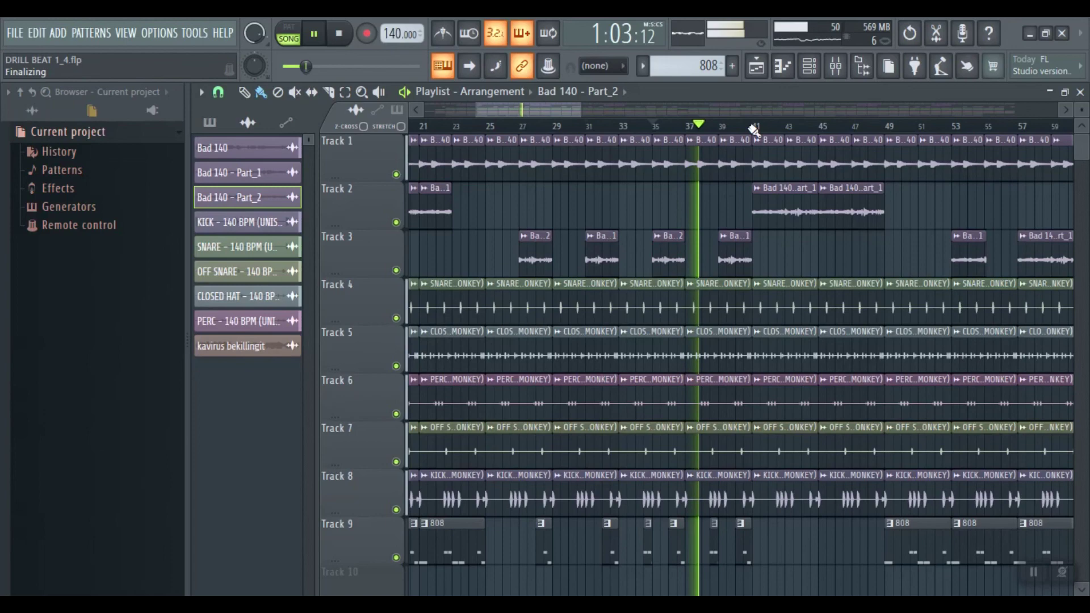
Keep the arrangement playing past bar 48 and lower the master volume to 83%
left_click_drag(579, 107, 630, 117)
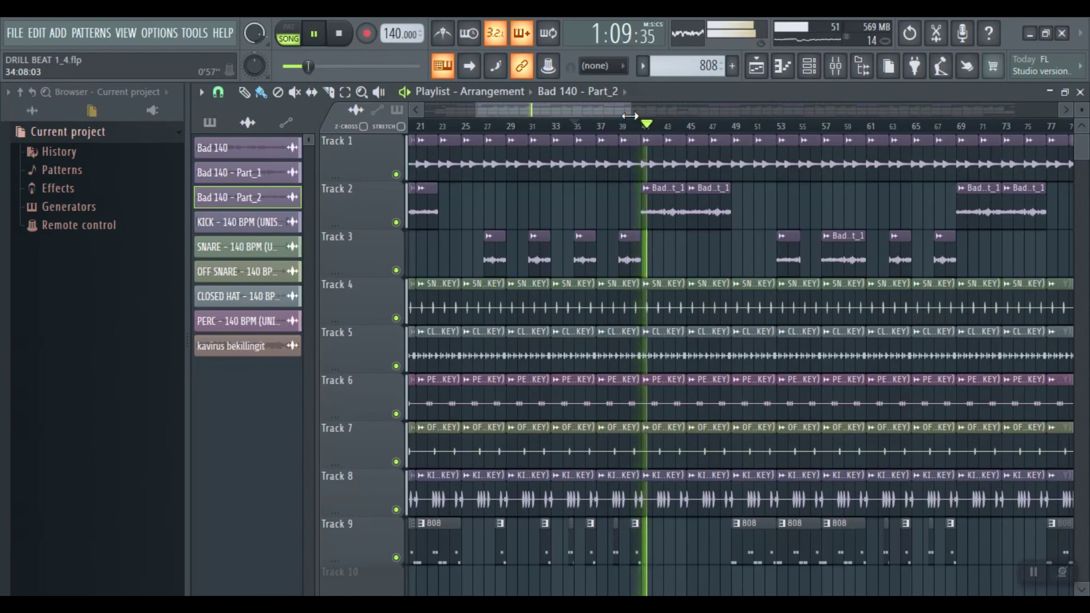
left_click_drag(613, 112, 638, 110)
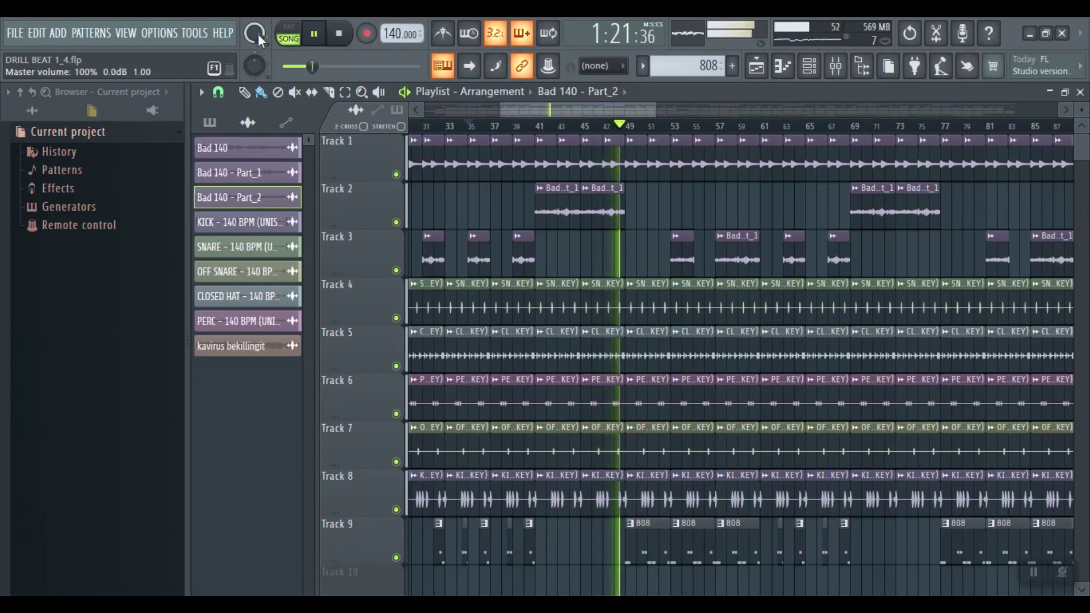
left_click_drag(253, 65, 253, 71)
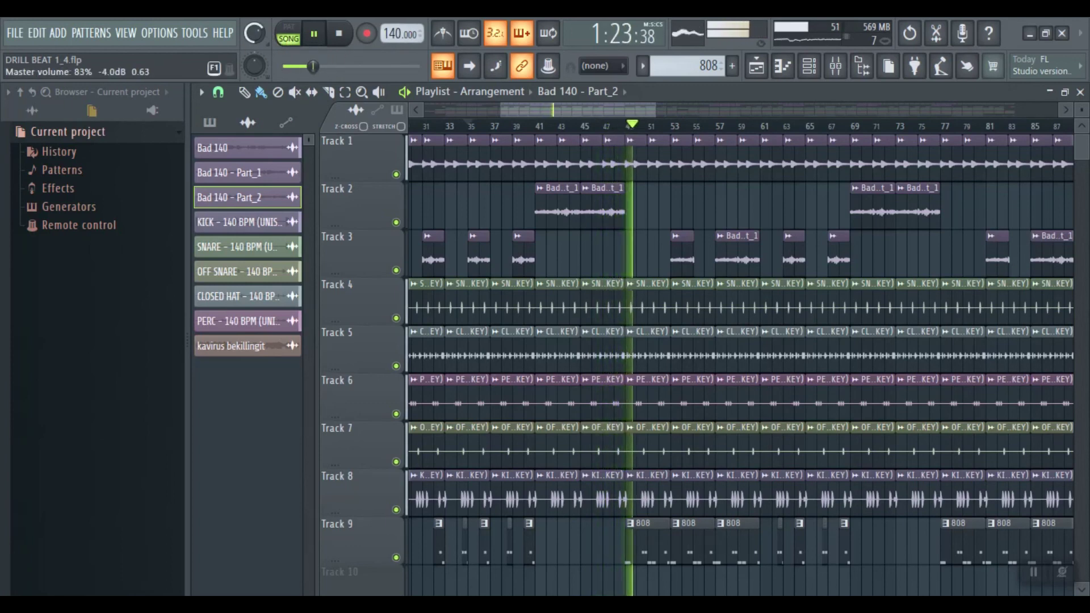